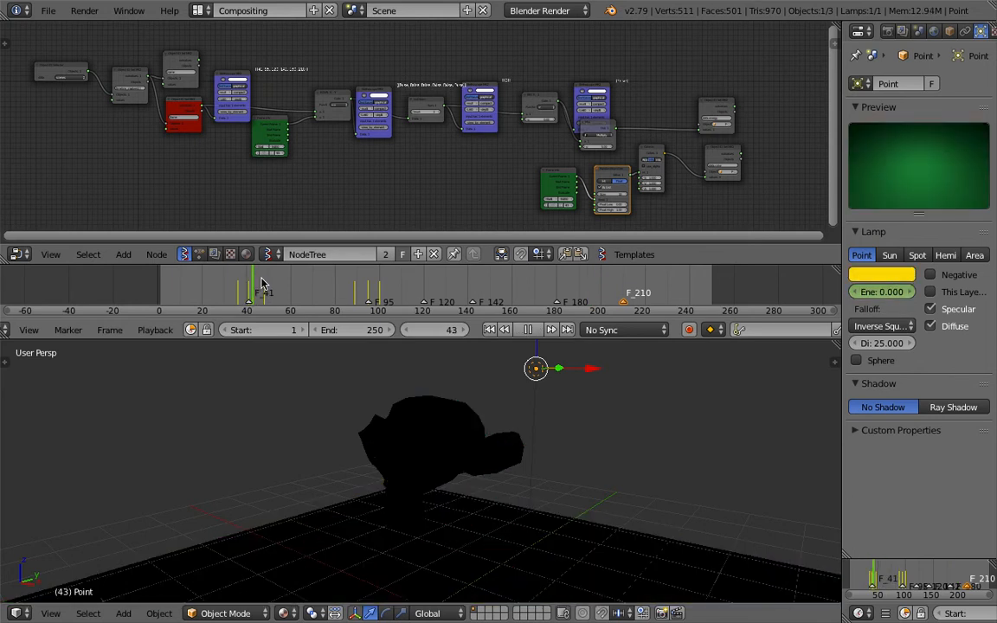
# - Stop the playback and clear the keyframes from the Point lamp's energy
pyautogui.moveTo(349, 279)
pyautogui.mouseDown()
pyautogui.moveTo(320, 277)
pyautogui.moveTo(352, 279)
pyautogui.mouseUp()
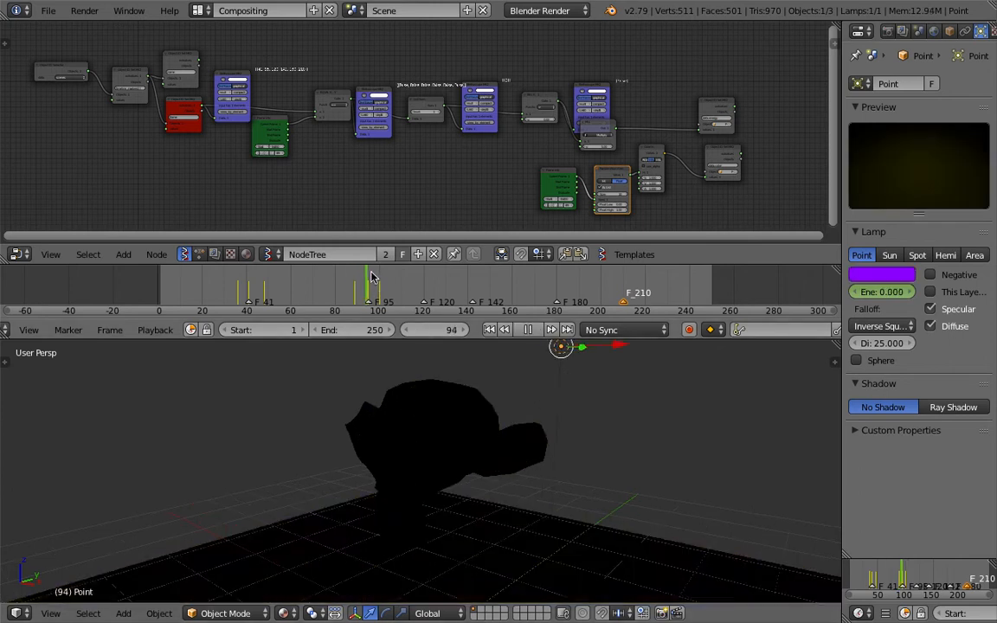
pyautogui.hotkey('alt', 'a')
pyautogui.scroll(2, 651, 289)
pyautogui.moveTo(574, 414); pyautogui.dragTo(606, 372, button='middle')
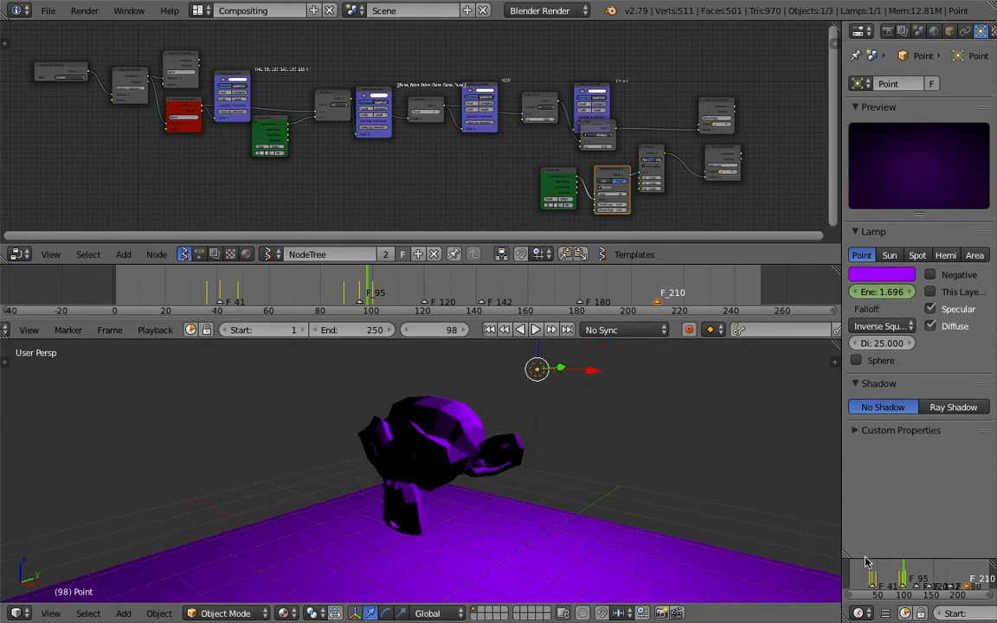
pyautogui.rightClick(882, 293)
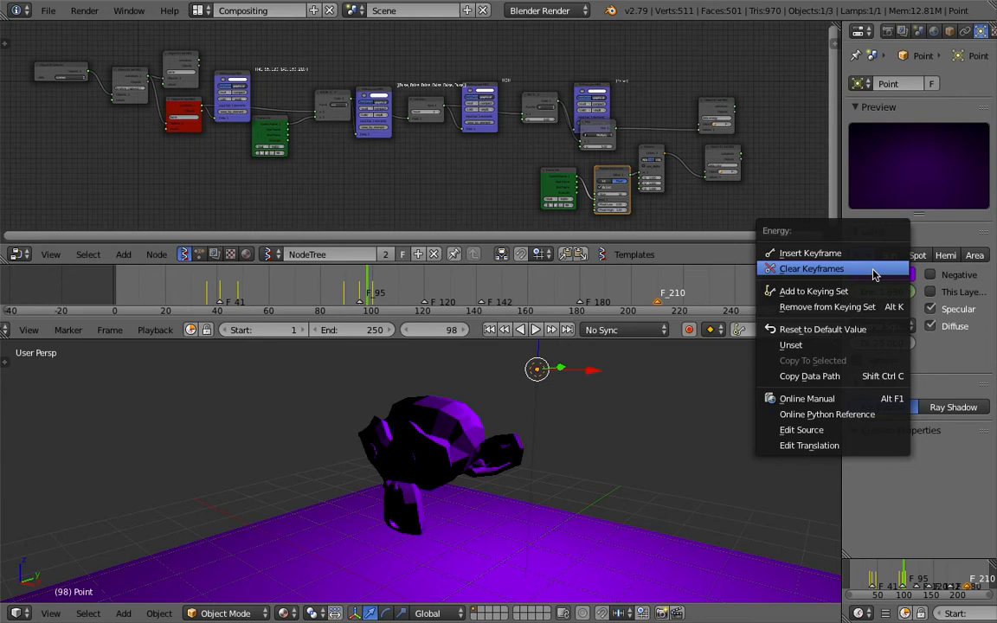
pyautogui.click(874, 272)
# - Remove the small timeline beneath the lamp properties and widen the properties editor
pyautogui.moveTo(624, 441); pyautogui.dragTo(635, 440, button='middle')
pyautogui.click(896, 572)
pyautogui.hotkey('alt', 'a')
pyautogui.press('Escape')
pyautogui.moveTo(841, 505); pyautogui.dragTo(778, 502)
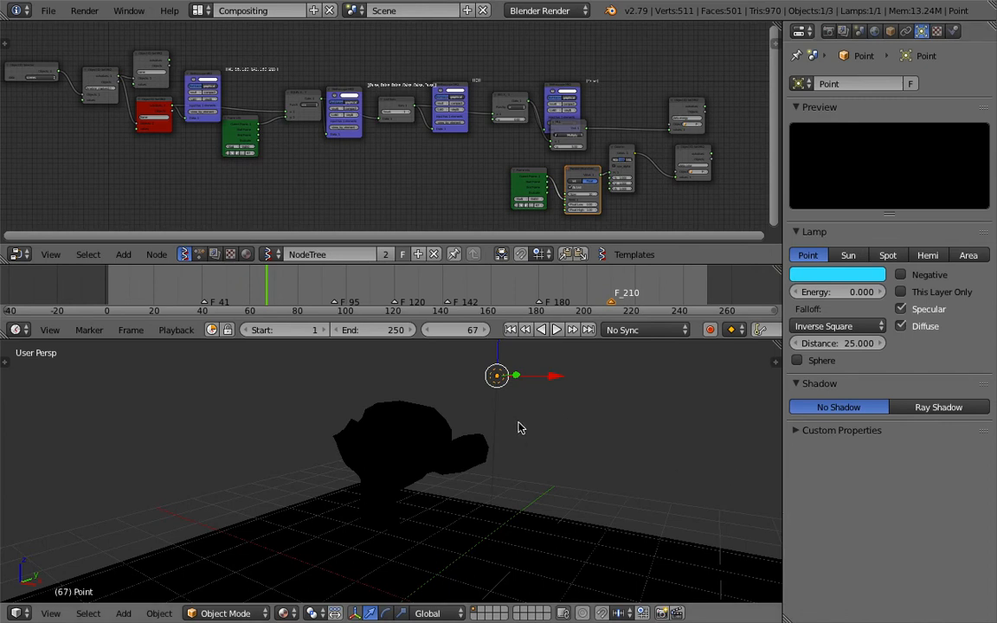
# - Go to frame 121 and add the Point lamp's energy property to a keying set
pyautogui.scroll(2, 429, 290)
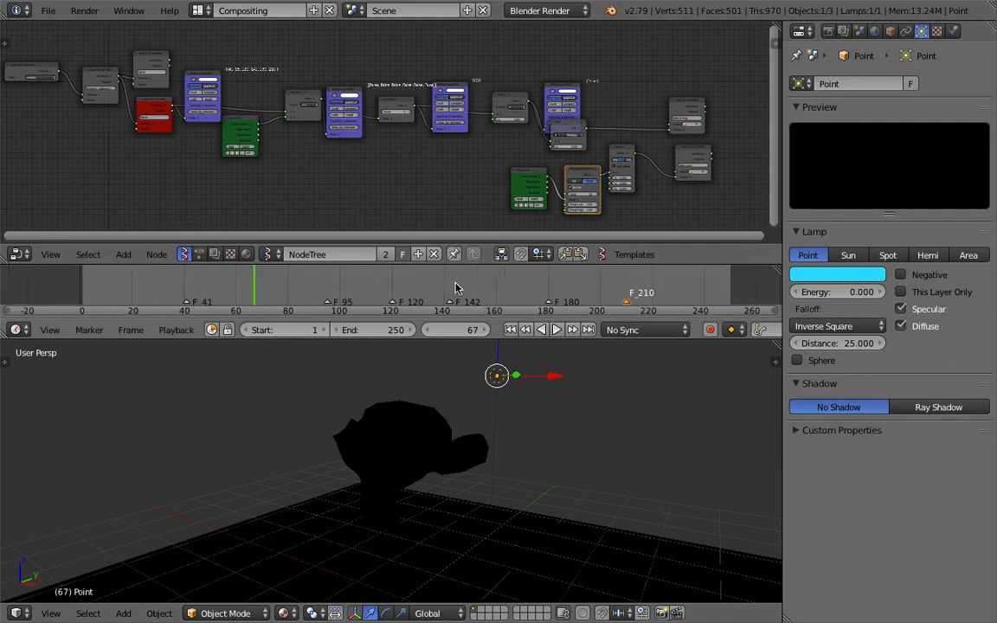
pyautogui.moveTo(449, 287); pyautogui.dragTo(395, 279)
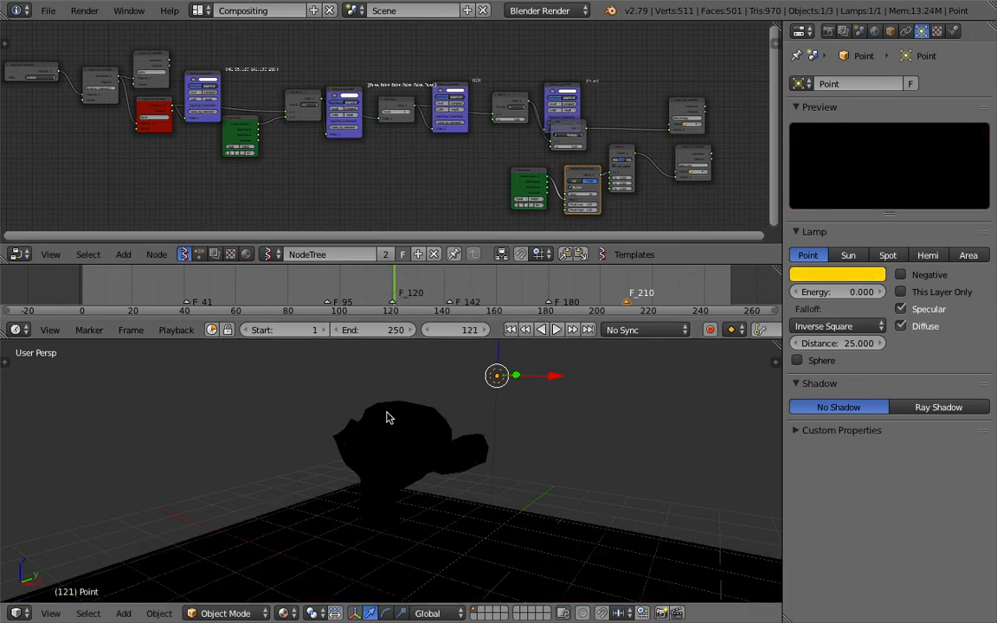
pyautogui.moveTo(386, 413); pyautogui.dragTo(374, 411, button='middle')
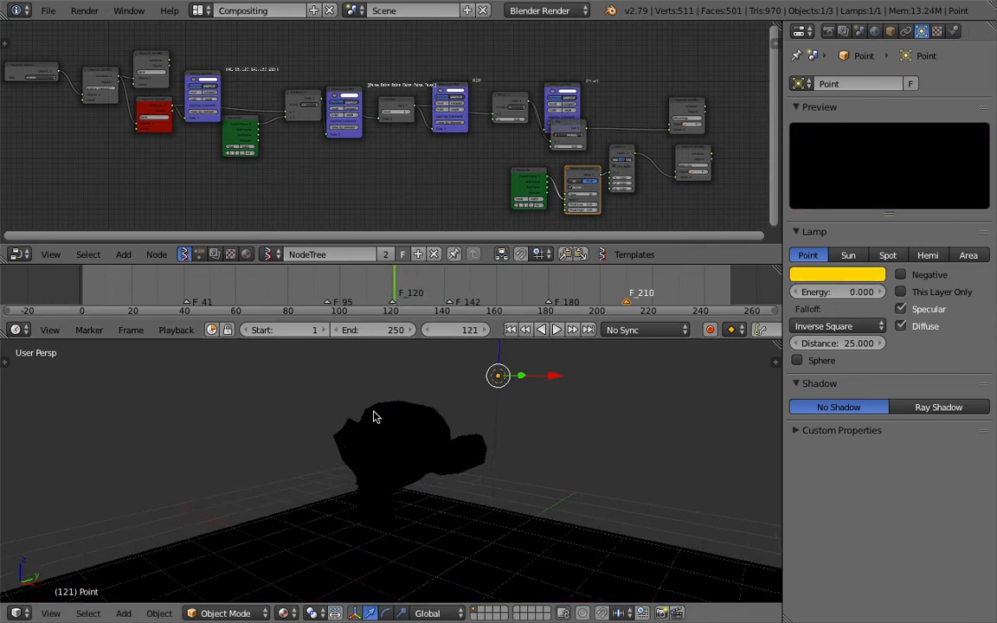
pyautogui.rightClick(828, 299)
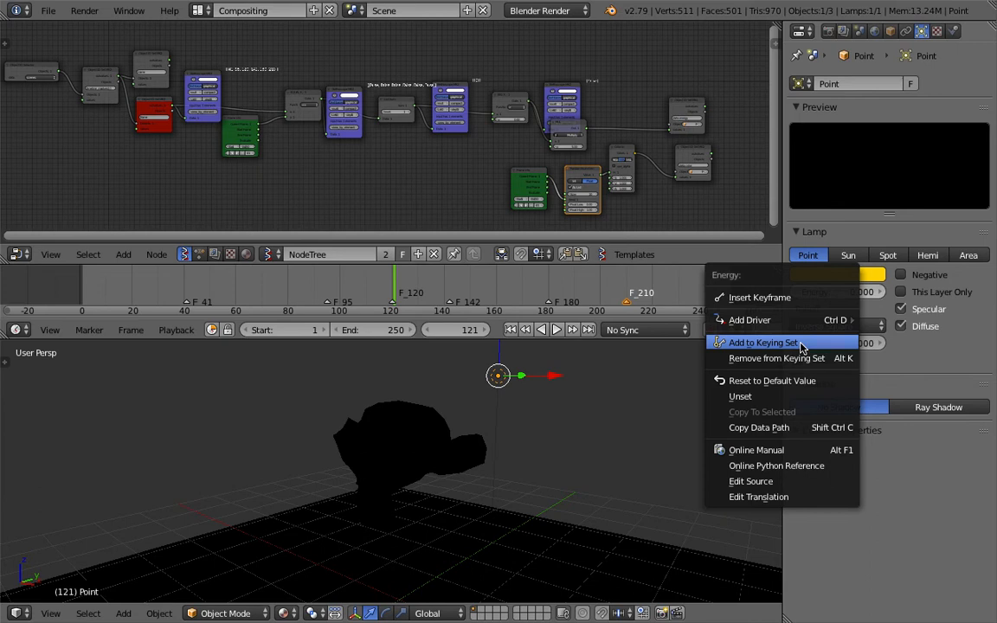
pyautogui.click(801, 346)
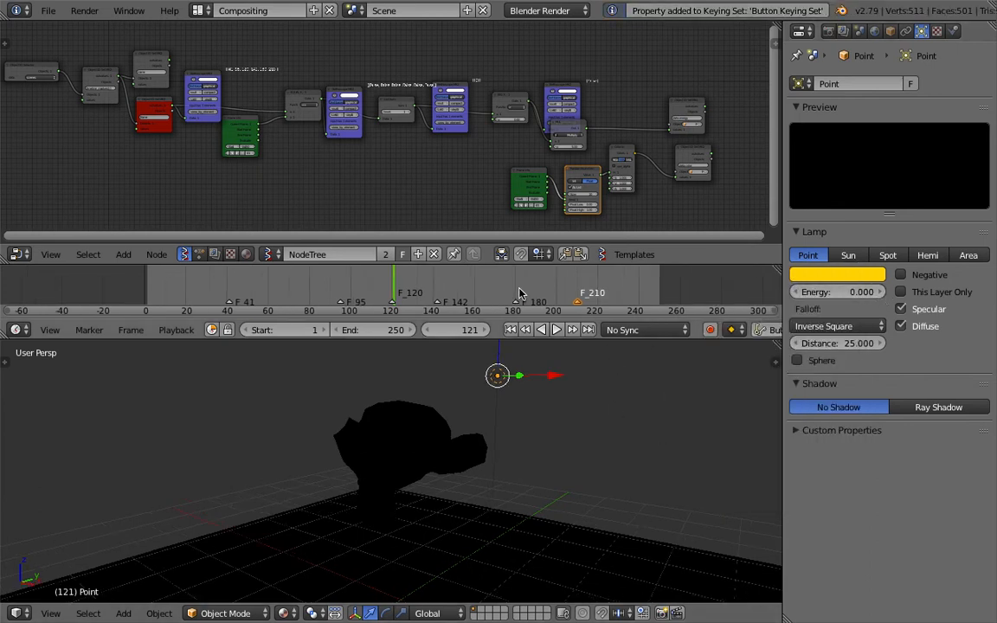
# - Insert a keyframe for the active Button Keying Set at frame 180, and move the playhead to frame 144
pyautogui.scroll(1, 526, 283)
pyautogui.moveTo(557, 278); pyautogui.dragTo(560, 286)
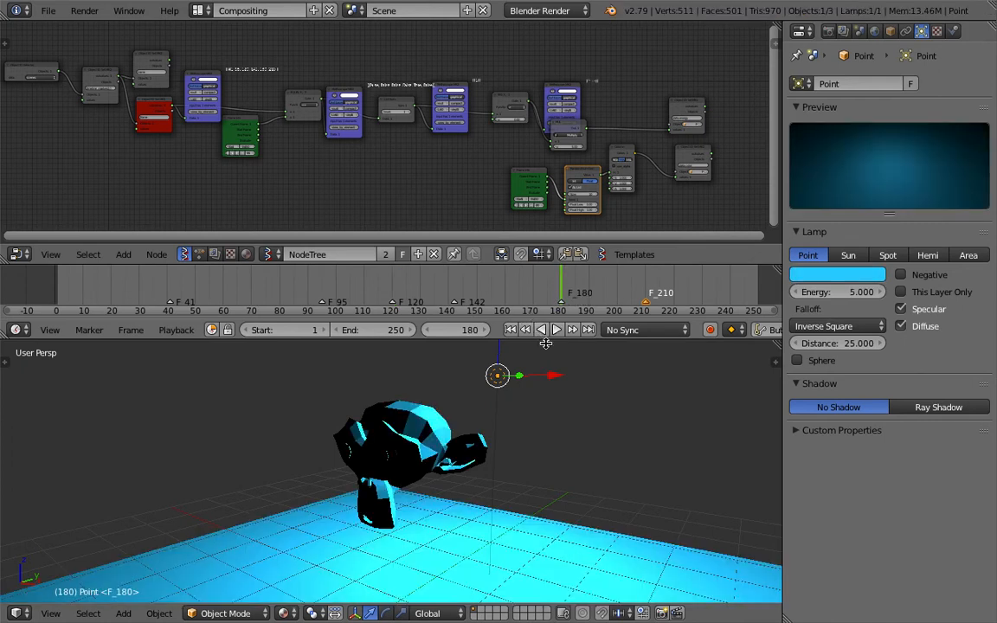
pyautogui.scroll(-5, 687, 331)
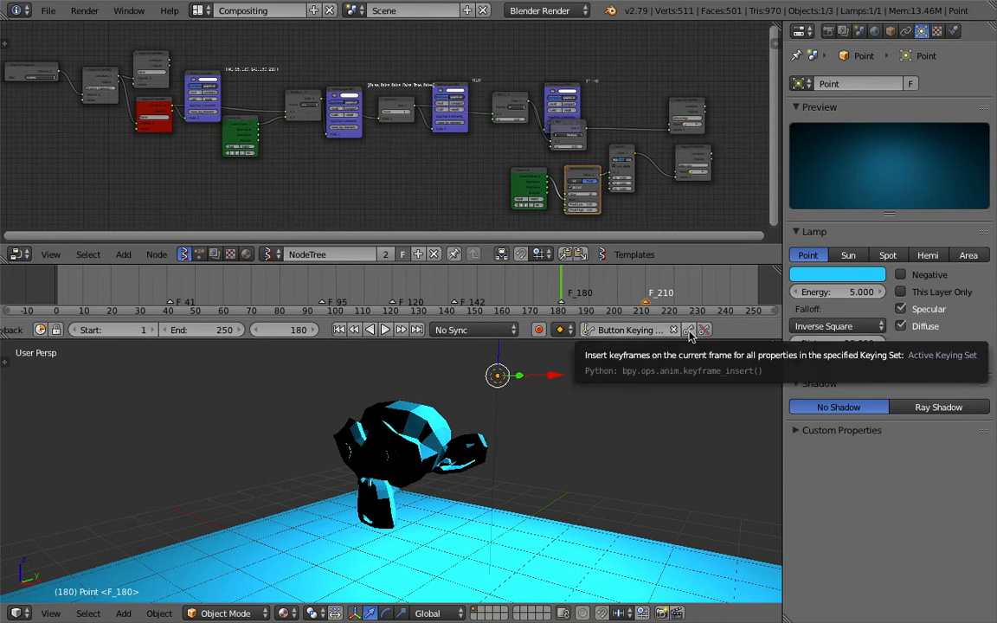
pyautogui.click(689, 332)
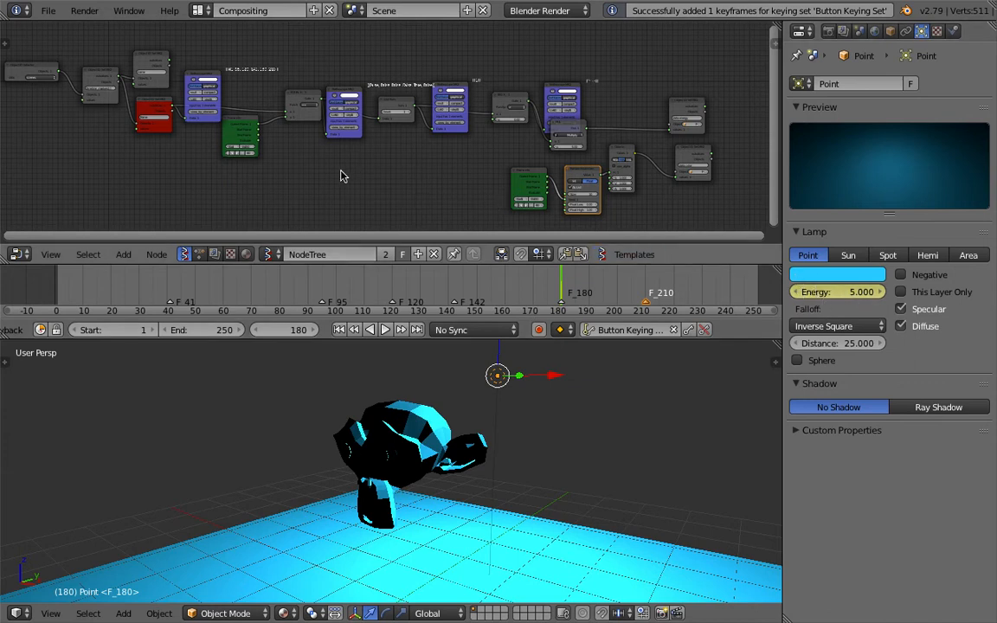
pyautogui.moveTo(631, 287); pyautogui.dragTo(457, 285)
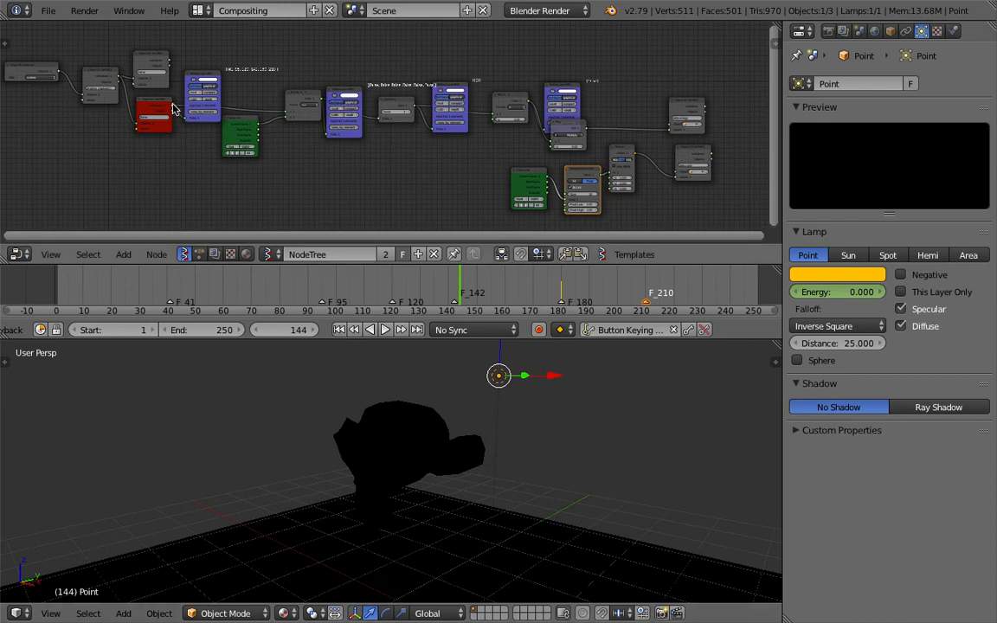
# - Delete the Object ID Set MK2 node that drives the lamp's data.energy
pyautogui.click(46, 13)
pyautogui.click(85, 130)
pyautogui.moveTo(218, 177); pyautogui.dragTo(248, 178, button='middle')
pyautogui.scroll(2, 420, 151)
pyautogui.moveTo(424, 147); pyautogui.dragTo(225, 170, button='middle')
pyautogui.scroll(3, 341, 163)
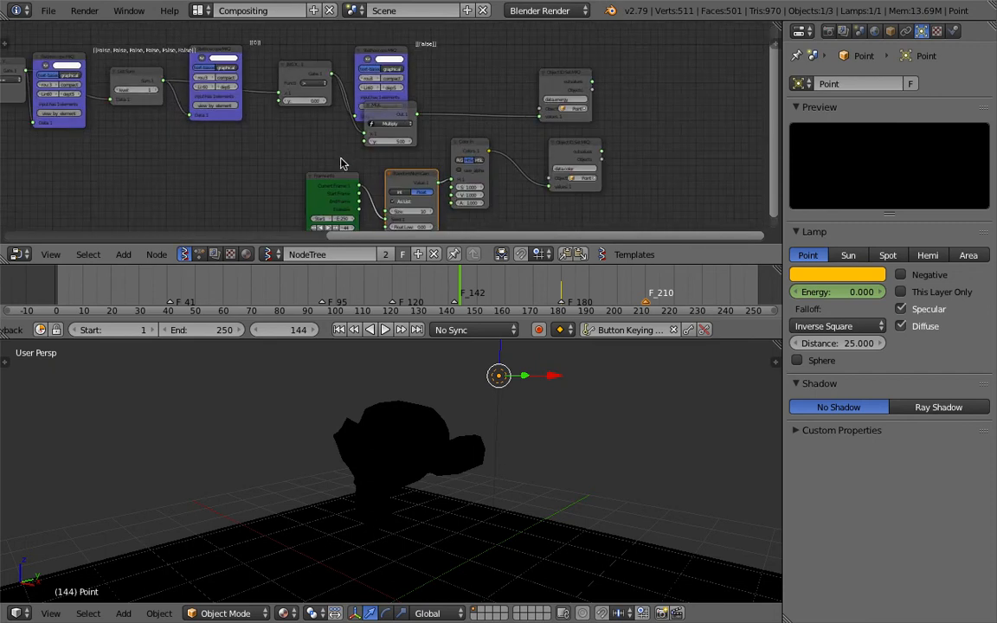
pyautogui.moveTo(350, 159); pyautogui.dragTo(348, 148, button='middle')
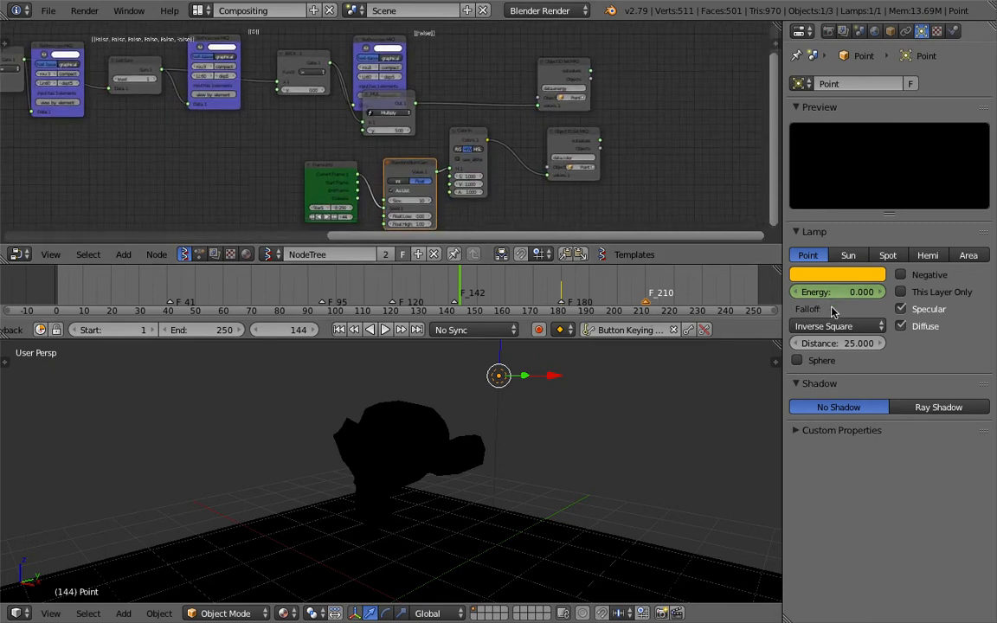
pyautogui.scroll(5, 499, 82)
pyautogui.moveTo(589, 66)
pyautogui.mouseDown()
pyautogui.moveTo(593, 58)
pyautogui.moveTo(584, 61)
pyautogui.mouseUp()
pyautogui.press('x')
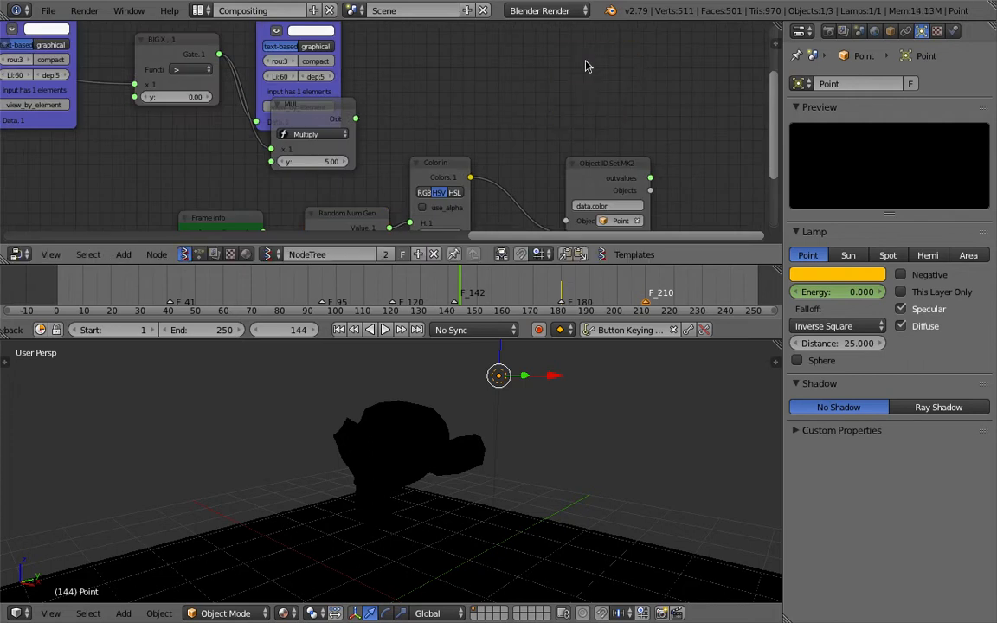
# - Delete the Multiply node, the greater-than logic node and the Stethoscope attached to it
pyautogui.moveTo(560, 153); pyautogui.dragTo(564, 139, button='middle')
pyautogui.moveTo(322, 99); pyautogui.dragTo(497, 140, button='middle')
pyautogui.scroll(-1, 497, 139)
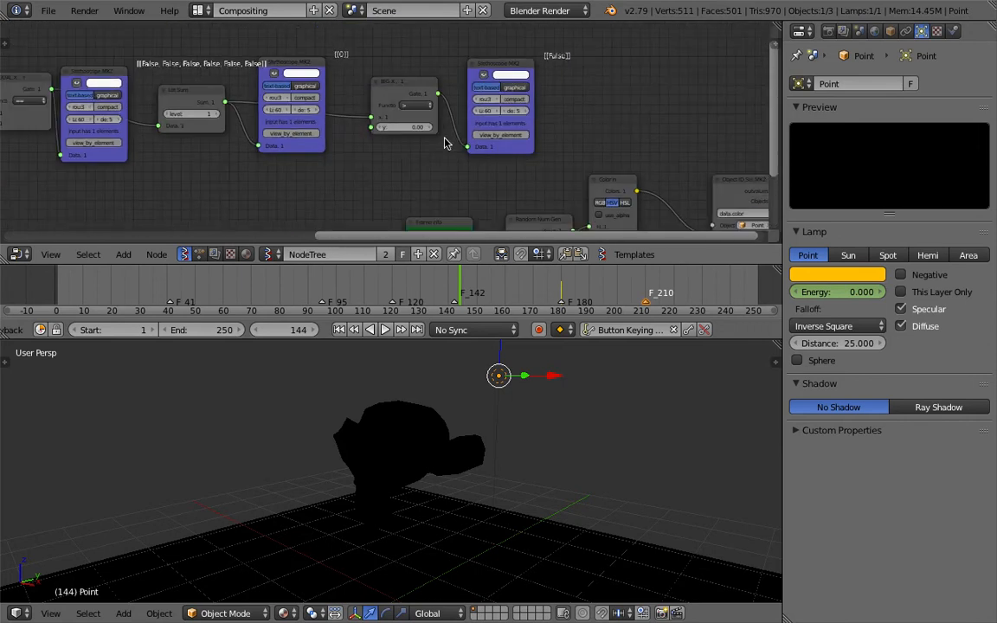
pyautogui.click(404, 99)
pyautogui.scroll(-1, 404, 99)
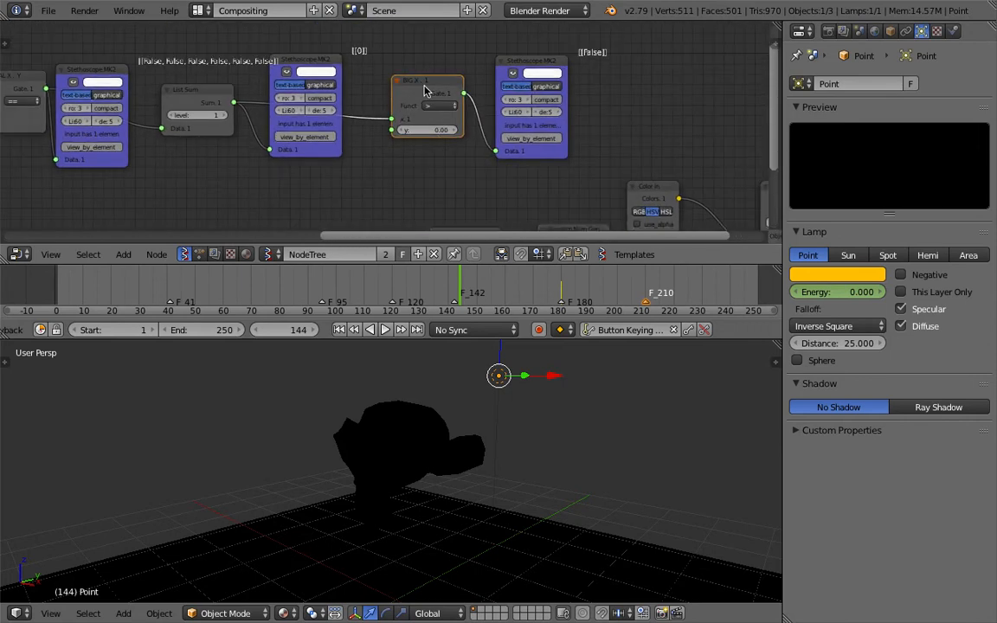
pyautogui.click(531, 62)
pyautogui.press('x')
pyautogui.click(432, 86)
pyautogui.press('x')
pyautogui.moveTo(387, 93); pyautogui.dragTo(400, 88, button='middle')
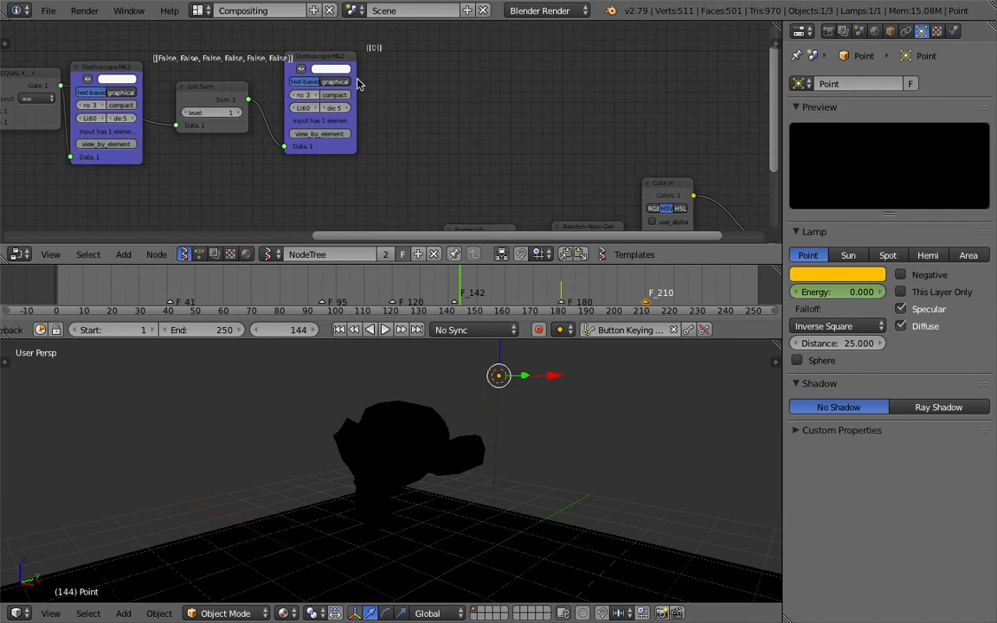
# - Move the playhead to the F_142 marker and check the List Sum output in its Stethoscope
pyautogui.moveTo(320, 110); pyautogui.dragTo(384, 118, button='middle')
pyautogui.scroll(1, 384, 119)
pyautogui.moveTo(251, 105); pyautogui.dragTo(241, 100)
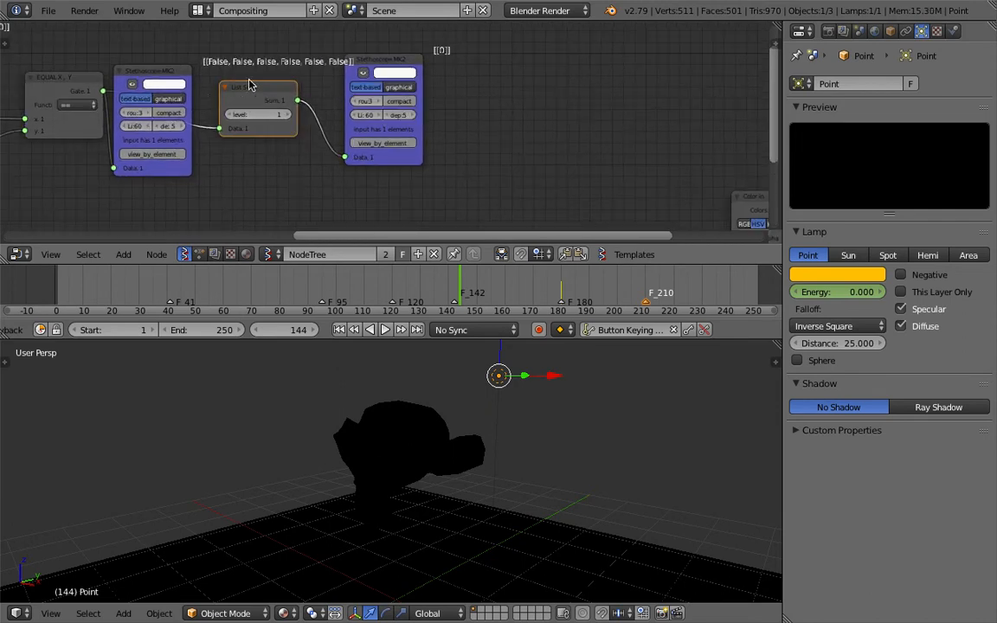
pyautogui.moveTo(458, 285); pyautogui.dragTo(455, 285)
pyautogui.scroll(1, 367, 113)
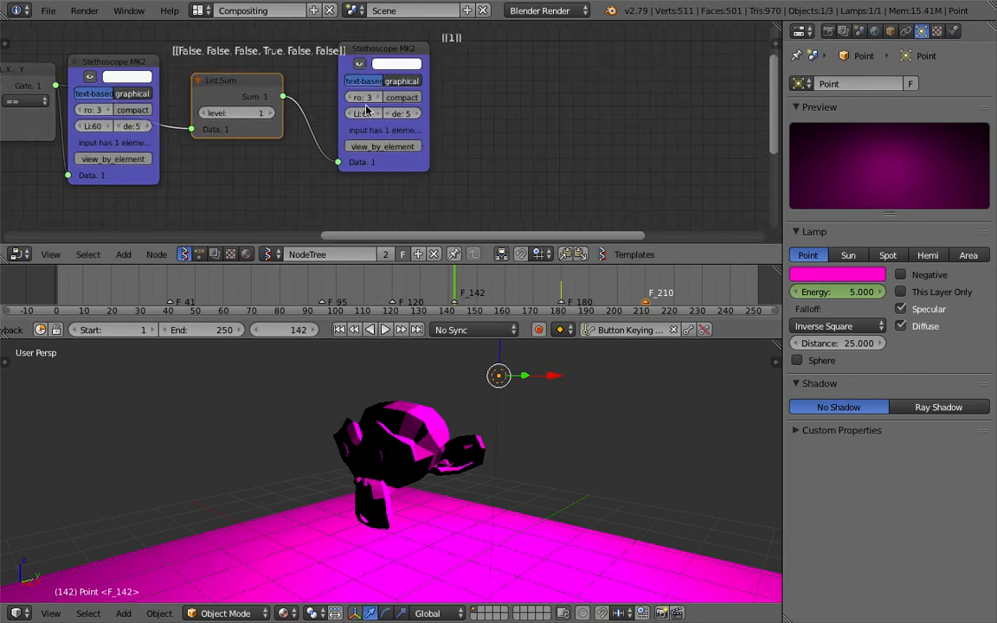
# - Add a Vector in node beside the last Stethoscope and connect the List Sum output to its X input
pyautogui.moveTo(486, 97); pyautogui.dragTo(471, 95, button='middle')
pyautogui.hotkey('alt', 'space')
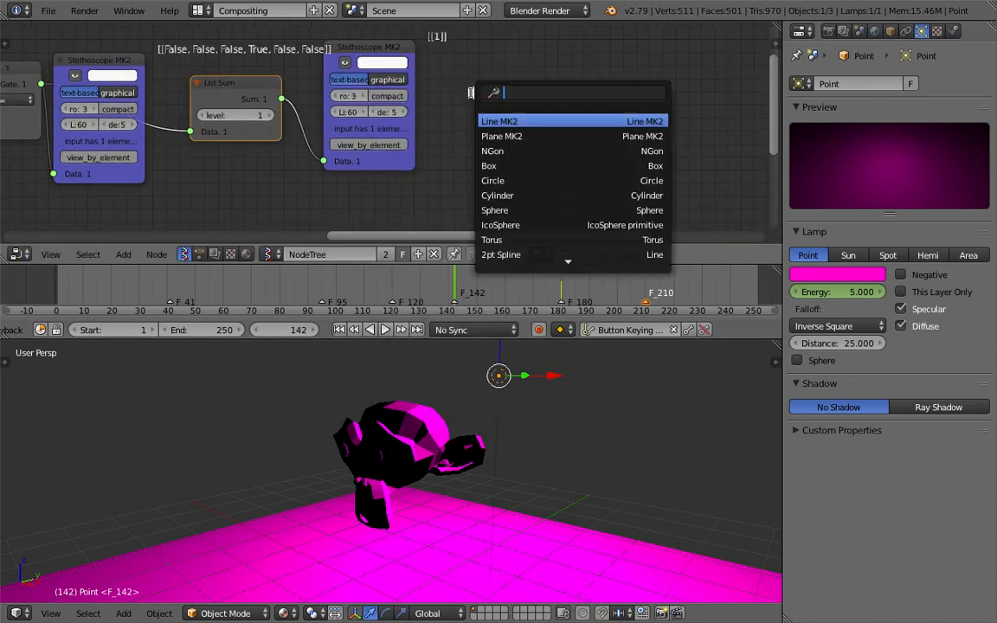
pyautogui.write('vector in')
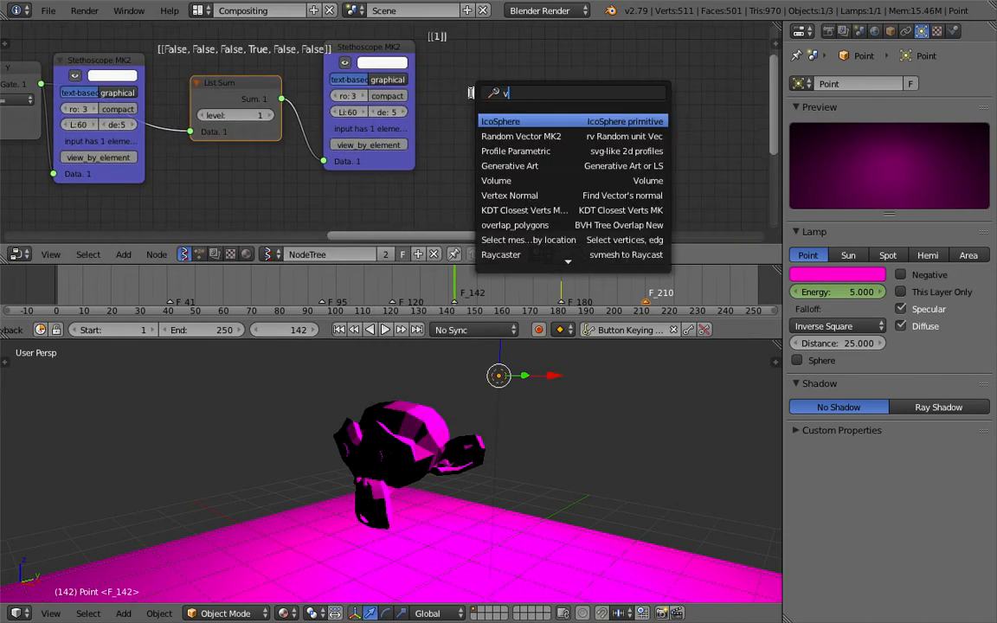
pyautogui.press('Return')
pyautogui.click(472, 97)
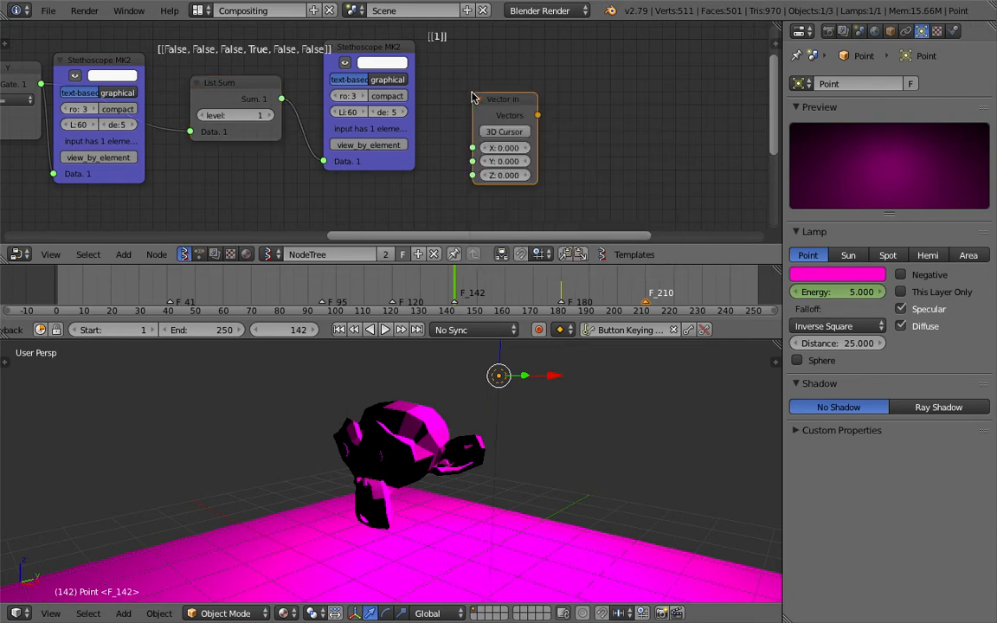
pyautogui.moveTo(282, 99); pyautogui.dragTo(473, 148)
# - Add a Plain Axes empty to the 3D scene
pyautogui.moveTo(599, 132); pyautogui.dragTo(499, 122, button='middle')
pyautogui.scroll(-3, 484, 471)
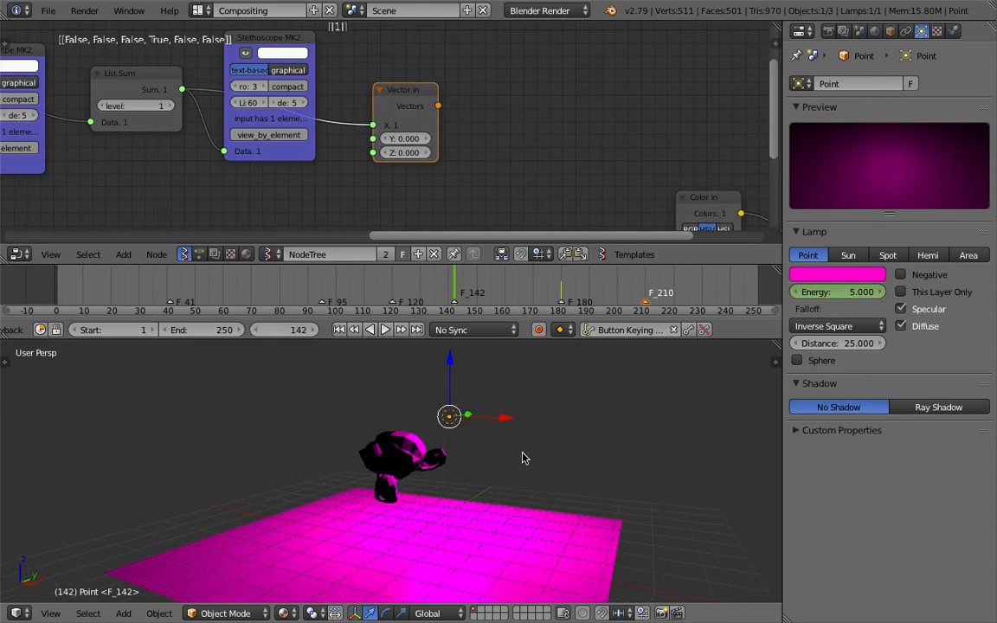
pyautogui.hotkey('shift', 'a')
pyautogui.moveTo(532, 386)
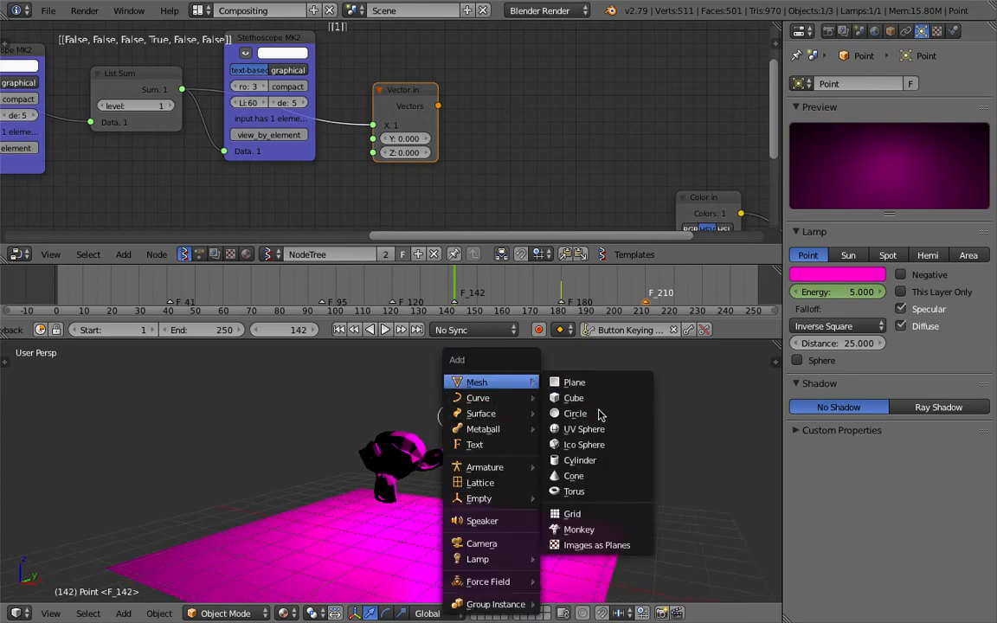
pyautogui.moveTo(520, 504)
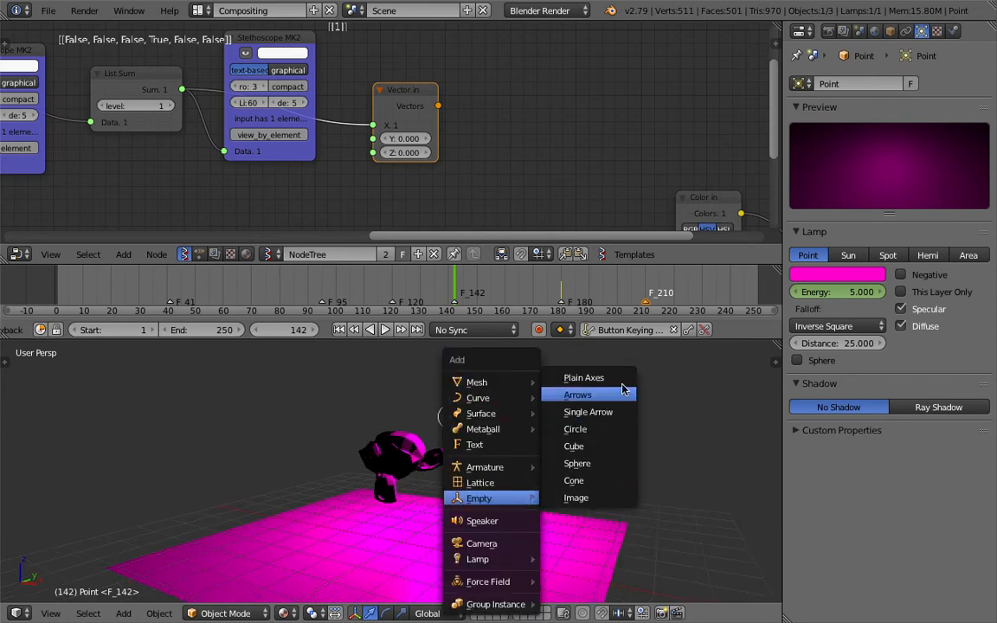
pyautogui.click(583, 378)
# - Scale the empty to about 6.44 at the world origin and show its transform properties
pyautogui.scroll(-2, 559, 444)
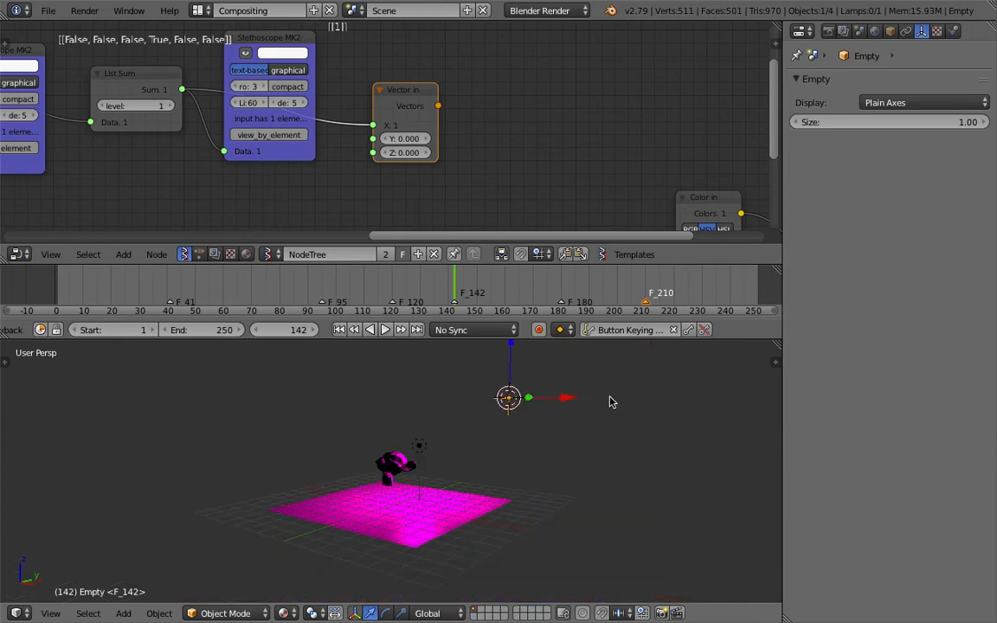
pyautogui.press('s')
pyautogui.click(574, 450)
pyautogui.moveTo(574, 450); pyautogui.dragTo(445, 470, button='middle')
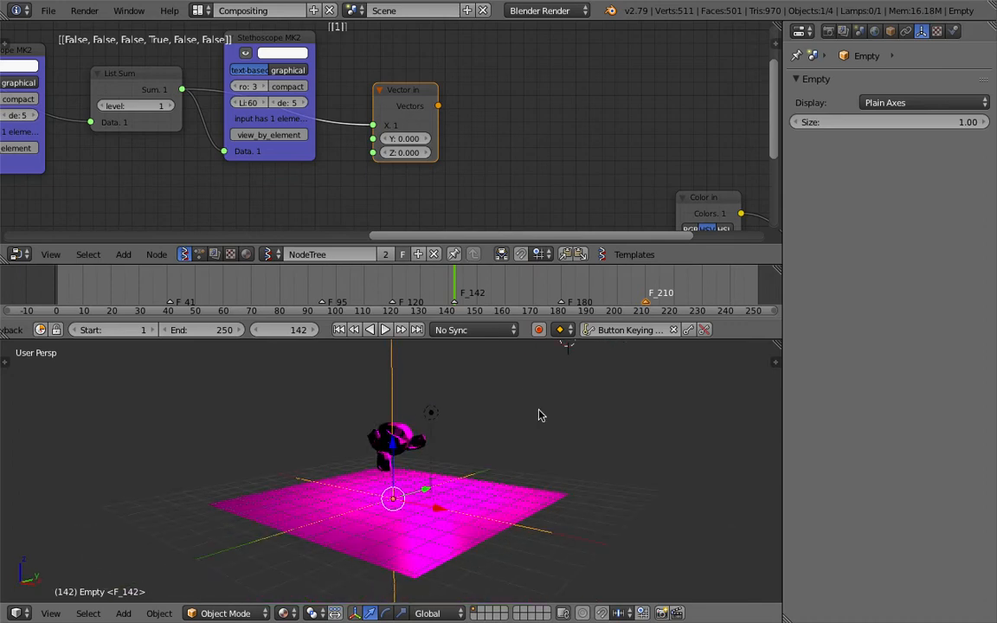
pyautogui.click(775, 362)
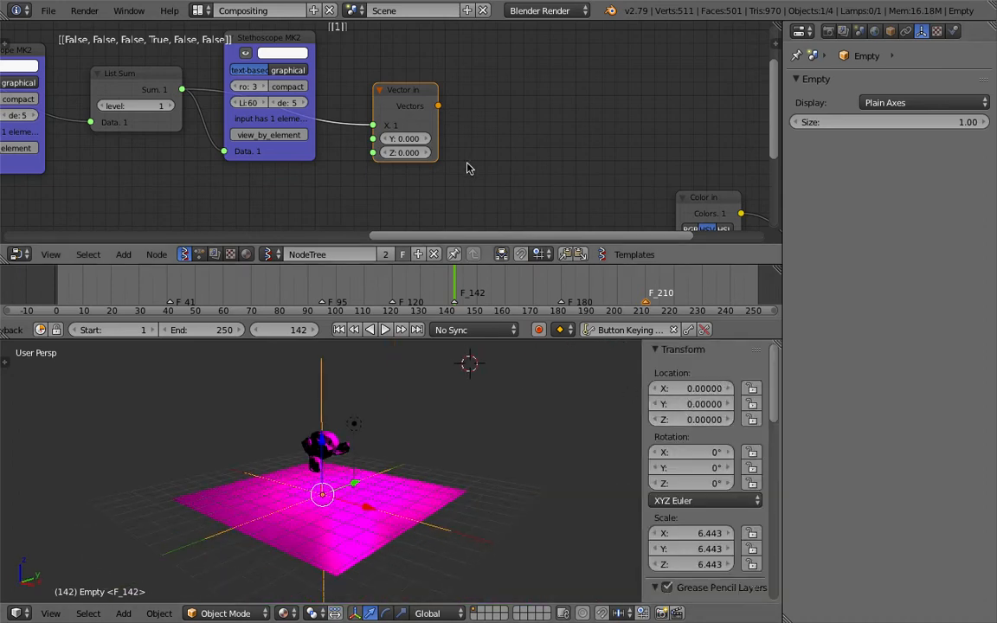
# - Add an Object ID Set MK2 node after the Vector in node
pyautogui.moveTo(401, 96); pyautogui.dragTo(395, 115)
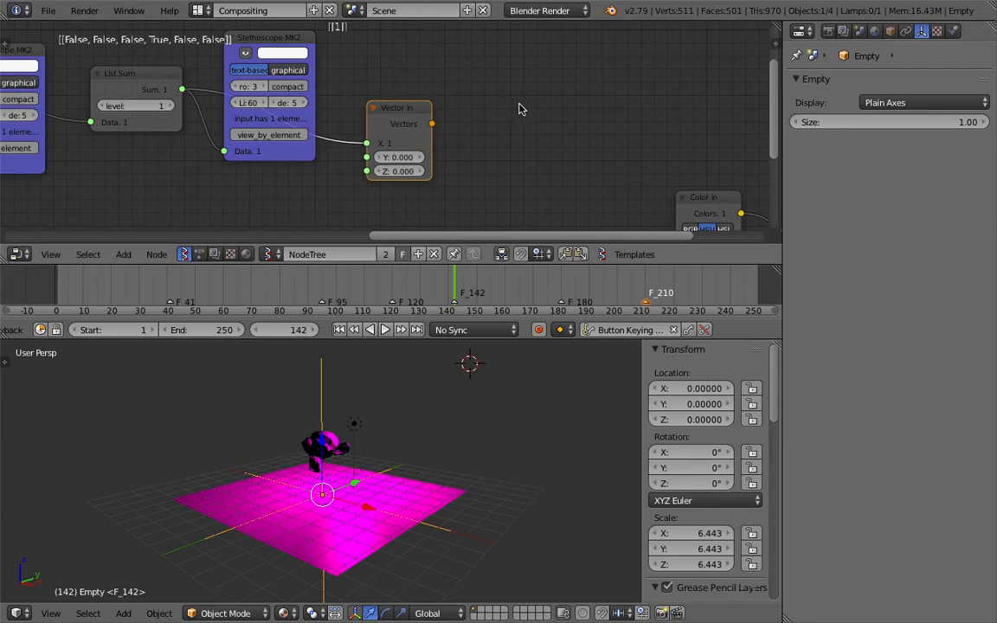
pyautogui.hotkey('shift', 'a')
pyautogui.click(519, 102)
pyautogui.write('set')
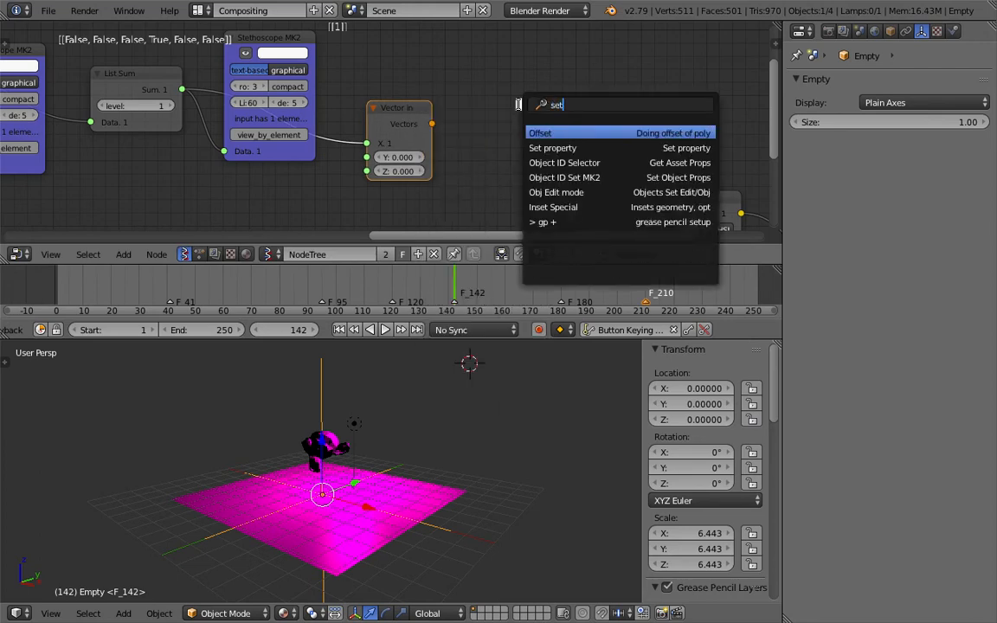
pyautogui.press('Down')
pyautogui.press('Down')
pyautogui.press('Down')
pyautogui.press('Return')
pyautogui.click(519, 107)
# - Set the new Object ID Set MK2 node's property to location
pyautogui.click(433, 124)
pyautogui.click(557, 157)
pyautogui.write('s')
pyautogui.write('ocation')
pyautogui.press('Return')
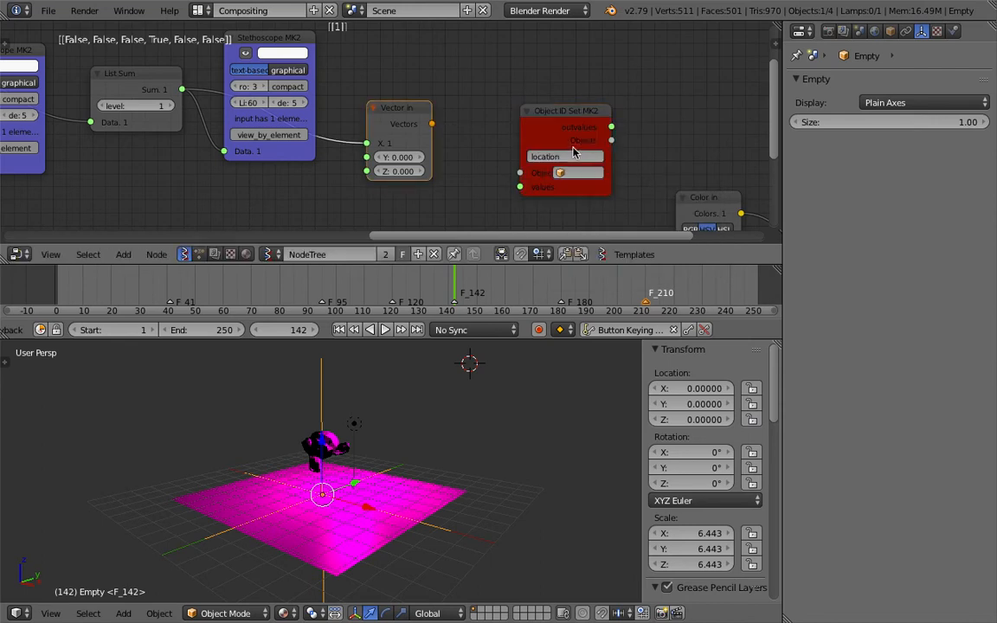
# - Connect the Vector in output to the location node's values, with Empty as its object, and play the animation
pyautogui.scroll(2, 574, 151)
pyautogui.moveTo(439, 124); pyautogui.dragTo(543, 197)
pyautogui.click(597, 184)
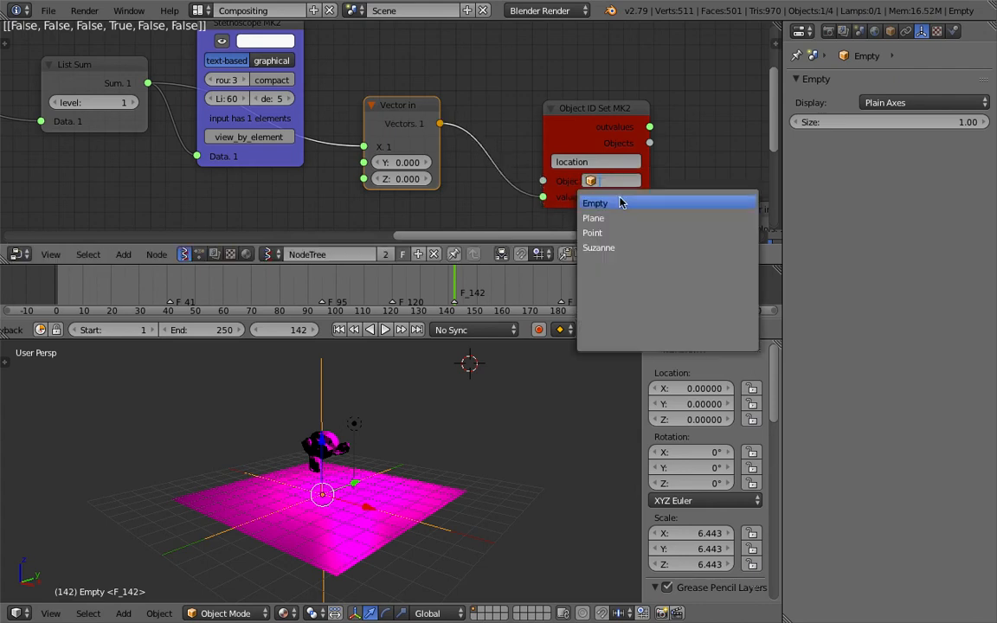
pyautogui.click(624, 202)
pyautogui.hotkey('alt', 'shift', 'a')
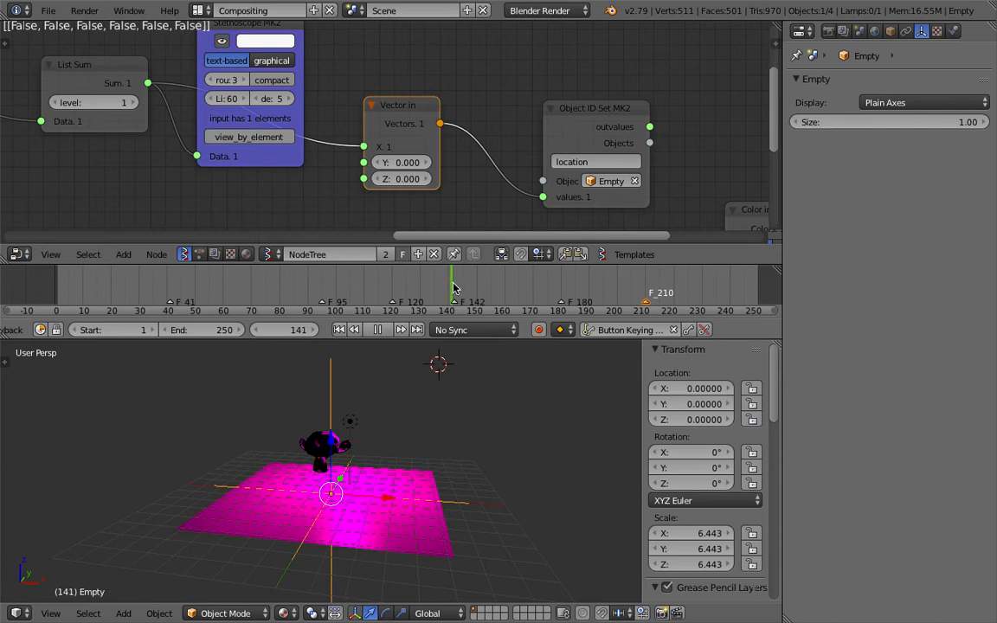
# - Scrub the timeline to the F_142 and F_180 markers and save over the existing blend file
pyautogui.moveTo(453, 283); pyautogui.dragTo(455, 282)
pyautogui.moveTo(556, 280); pyautogui.dragTo(564, 280)
pyautogui.moveTo(391, 439); pyautogui.dragTo(349, 433, button='middle')
pyautogui.scroll(3, 350, 433)
pyautogui.hotkey('ctrl', 's')
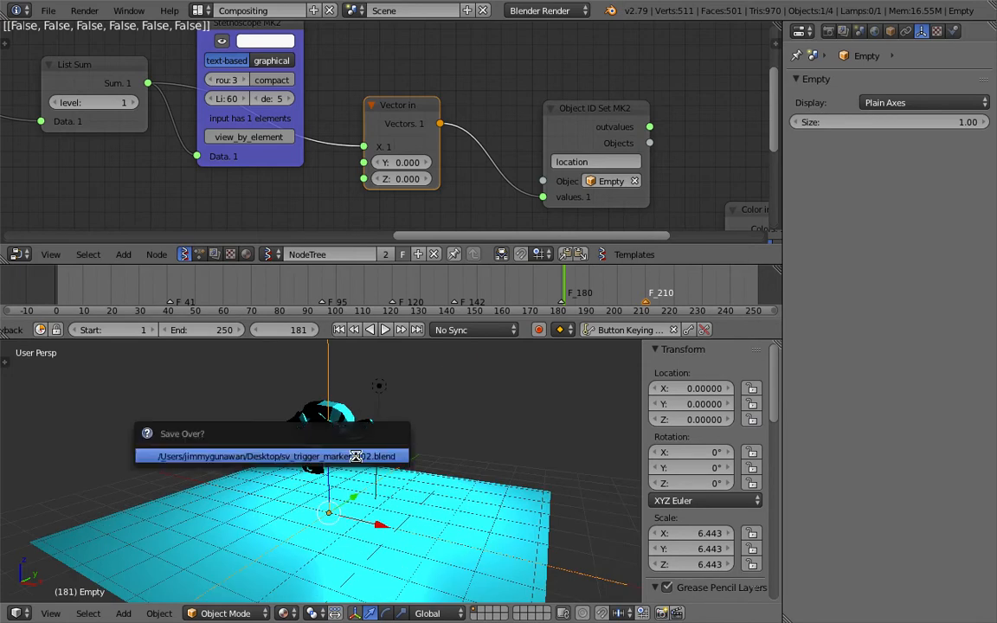
pyautogui.click(355, 456)
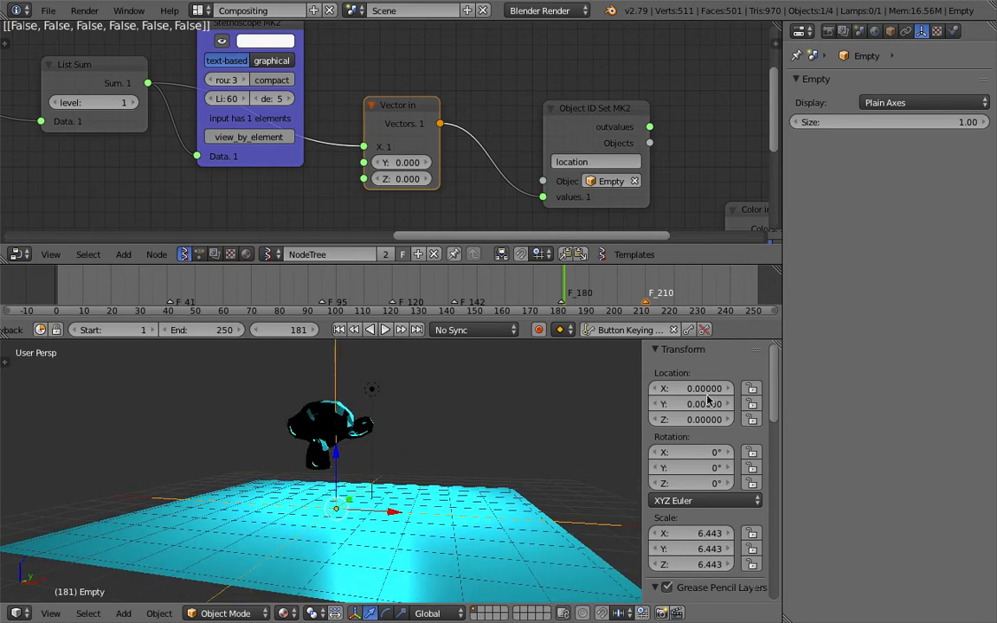
# - Move to the F_210 marker at frame 210 and save over the blend file again
pyautogui.click(645, 290)
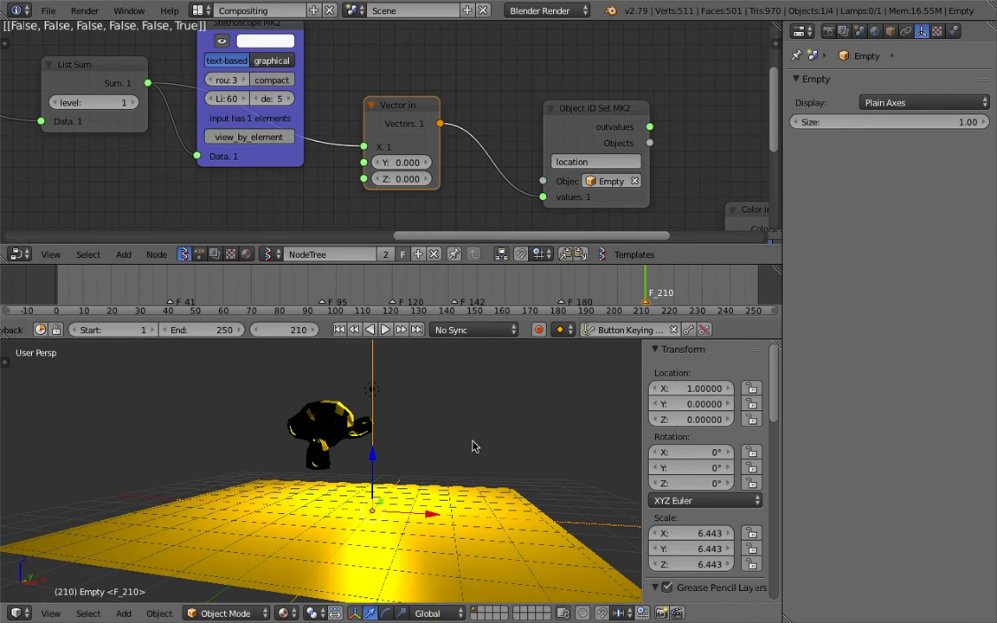
pyautogui.hotkey('ctrl', 's')
pyautogui.click(456, 465)
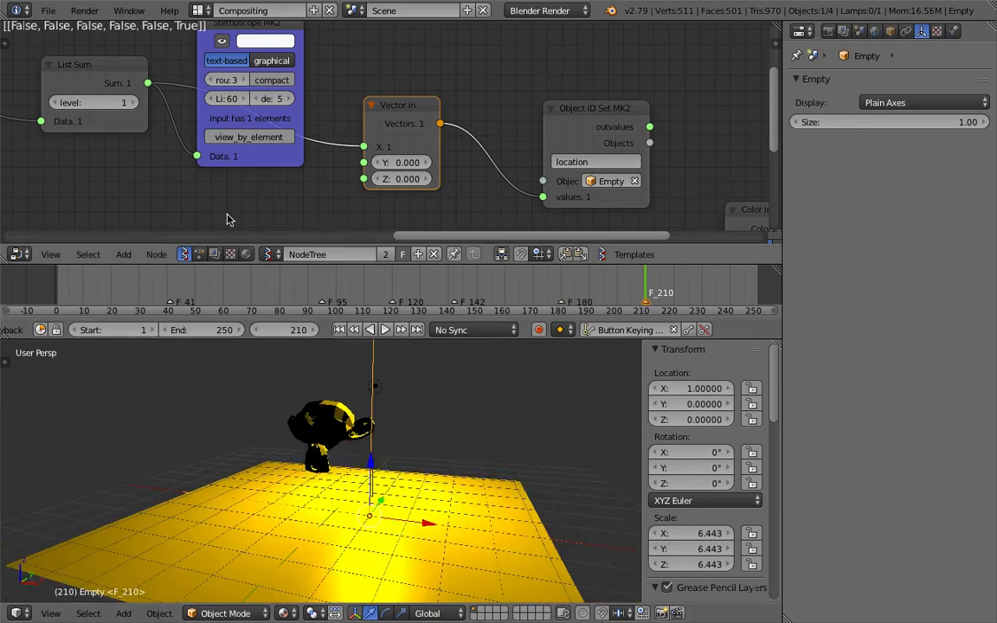
# - Switch the node editor from Sverchok to Animation Nodes and create a new node tree
pyautogui.scroll(-1, 385, 209)
pyautogui.click(772, 62)
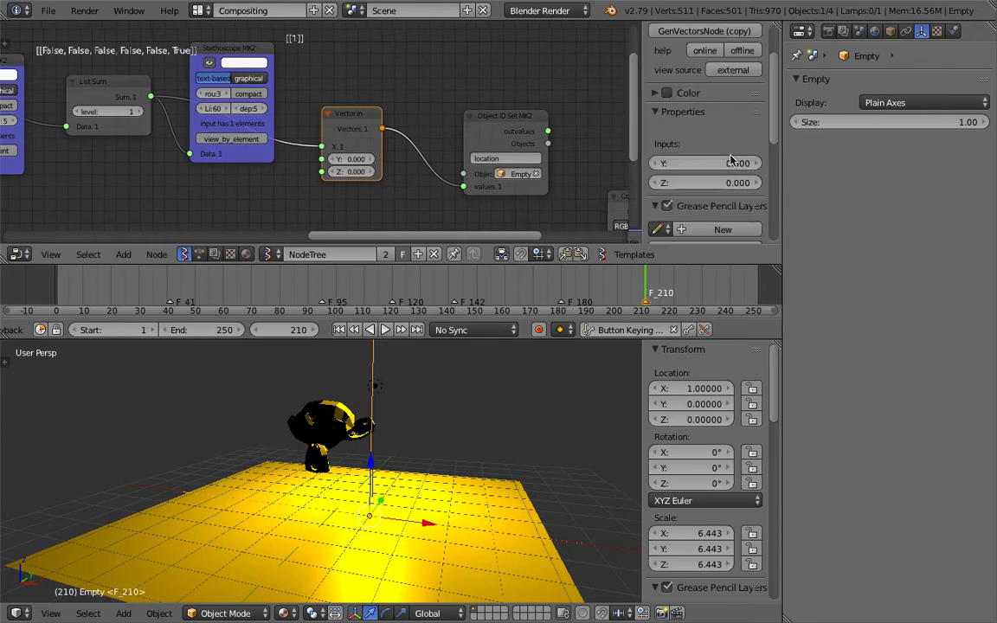
pyautogui.scroll(-5, 705, 155)
pyautogui.moveTo(323, 128); pyautogui.dragTo(419, 118, button='middle')
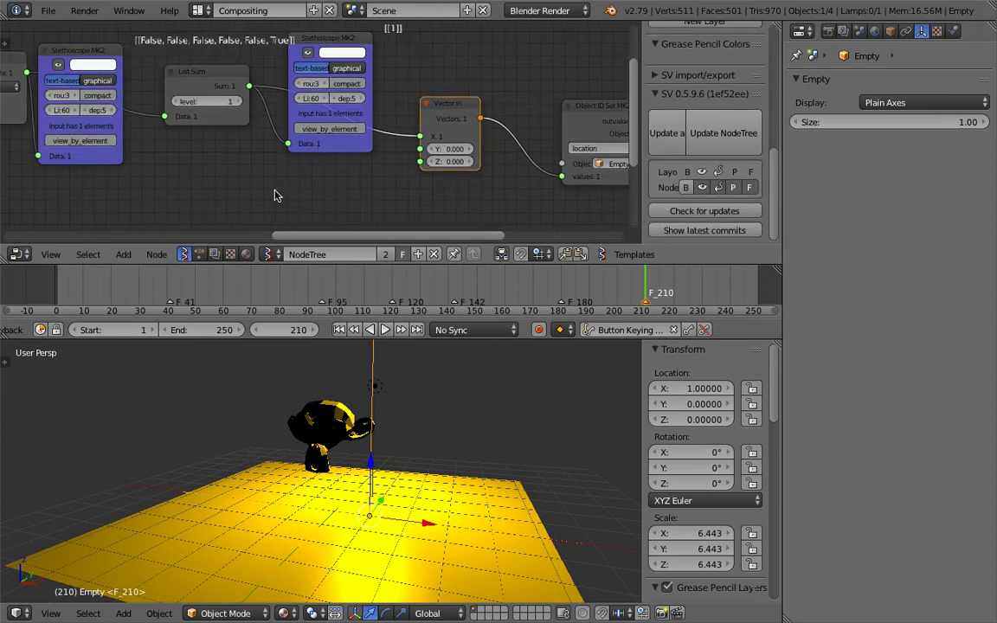
pyautogui.moveTo(288, 191); pyautogui.dragTo(423, 176, button='middle')
pyautogui.click(199, 254)
pyautogui.click(327, 255)
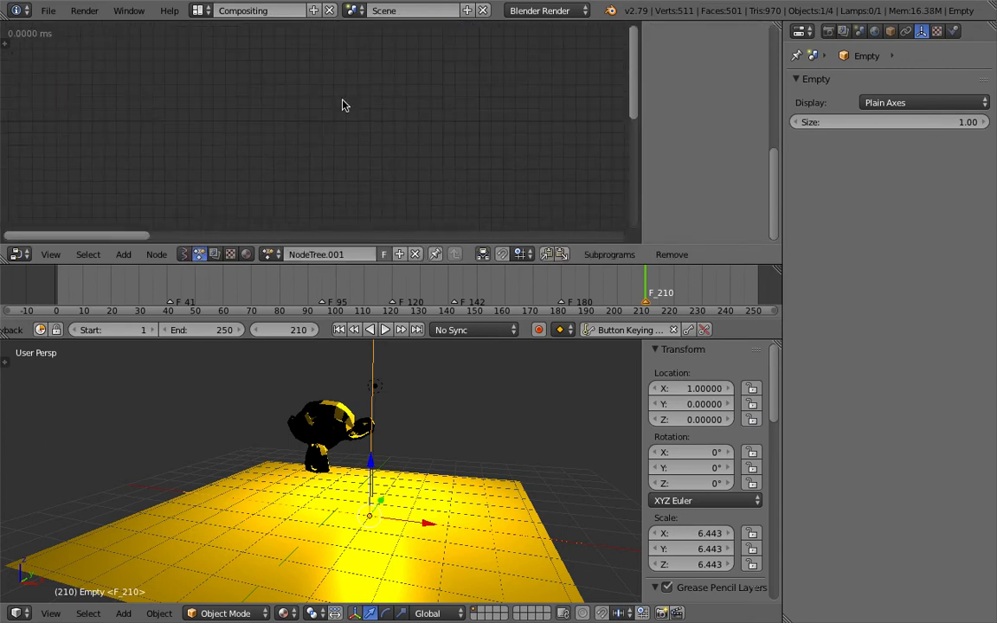
# - Set the node tree's auto execution to Tree Changed, Frame Changed and Property Changed instead of Always
pyautogui.click(9, 41)
pyautogui.click(10, 103)
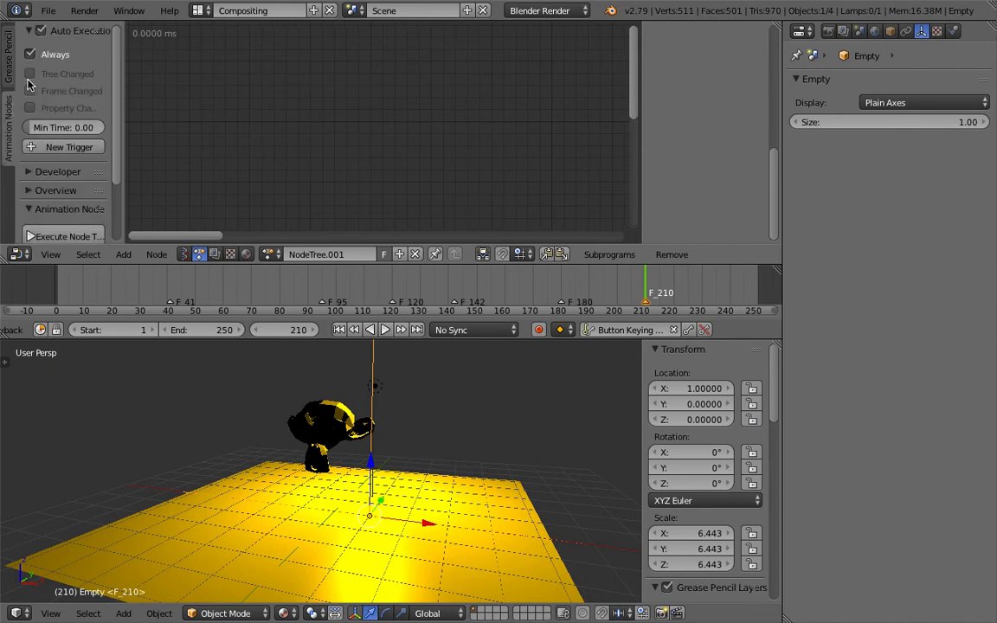
pyautogui.click(45, 56)
pyautogui.moveTo(48, 73); pyautogui.dragTo(52, 106)
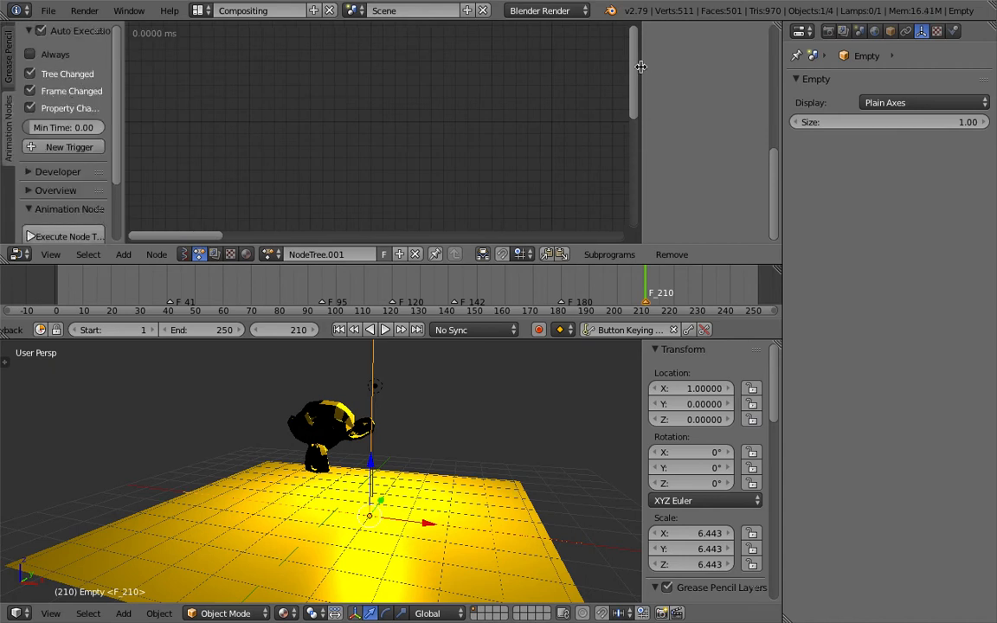
# - Hide the sidebars and split the 3D view to open a Text Editor with a new text starting "if logic:" and "bpy."
pyautogui.press('n')
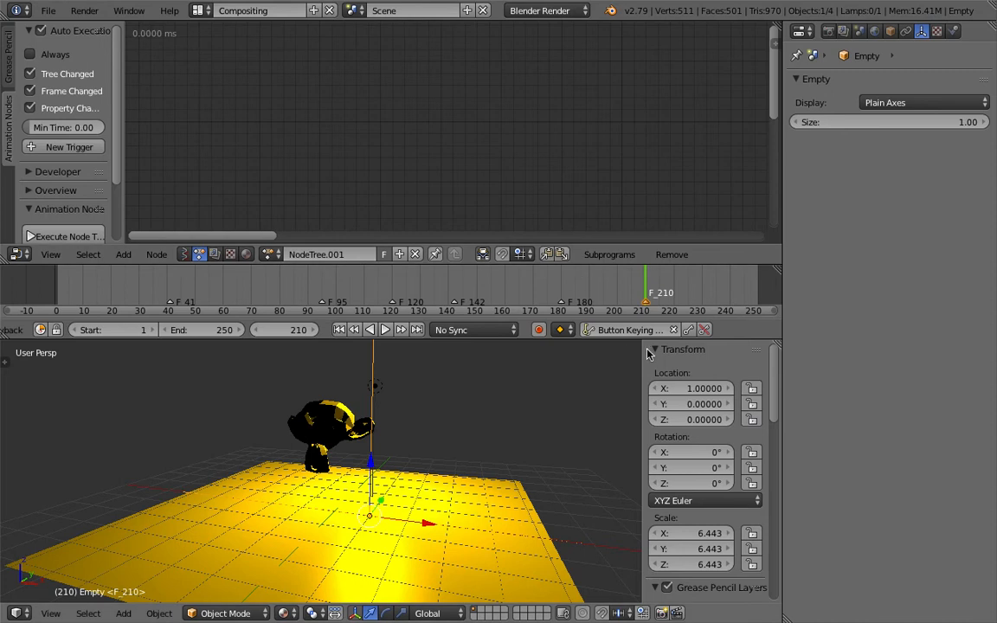
pyautogui.moveTo(642, 352); pyautogui.dragTo(919, 363)
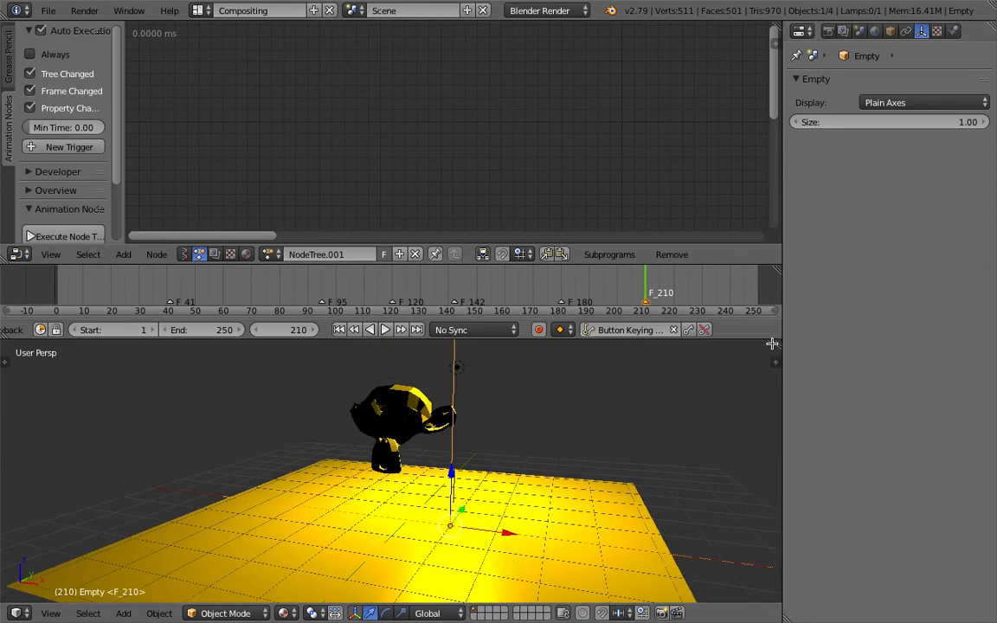
pyautogui.moveTo(772, 344); pyautogui.dragTo(483, 390)
pyautogui.click(504, 612)
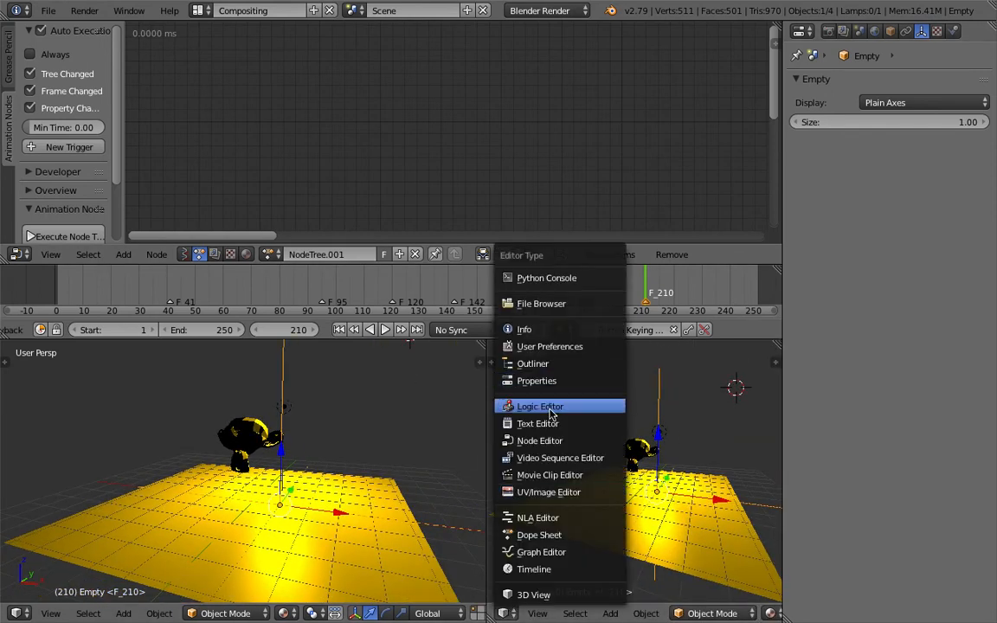
pyautogui.click(545, 423)
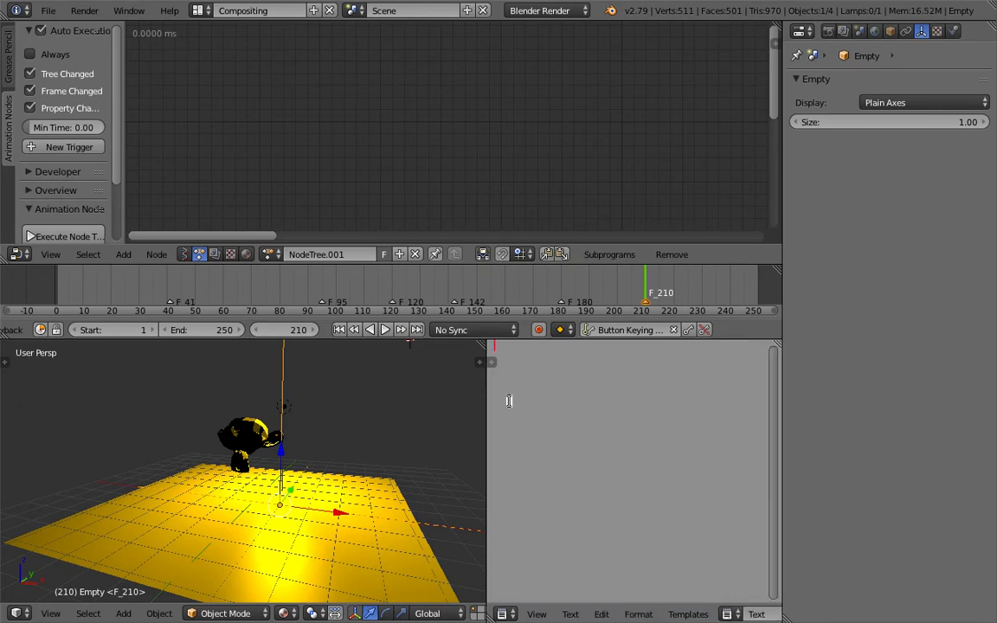
pyautogui.moveTo(485, 396); pyautogui.dragTo(442, 395)
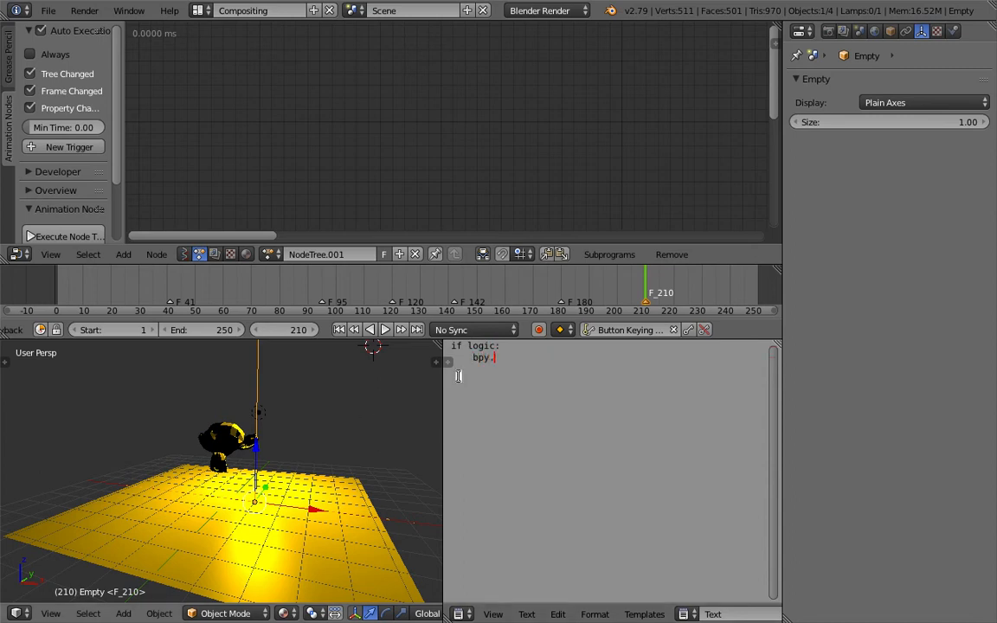
# - Go to the F_142 marker at frame 142 and insert a keyframe for the Button Keying Set
pyautogui.doubleClick(482, 346)
pyautogui.moveTo(286, 395)
pyautogui.mouseDown(button='middle')
pyautogui.moveTo(274, 382)
pyautogui.moveTo(294, 427)
pyautogui.moveTo(290, 405)
pyautogui.mouseUp(button='middle')
pyautogui.scroll(-1, 300, 405)
pyautogui.moveTo(421, 616); pyautogui.dragTo(250, 615, button='middle')
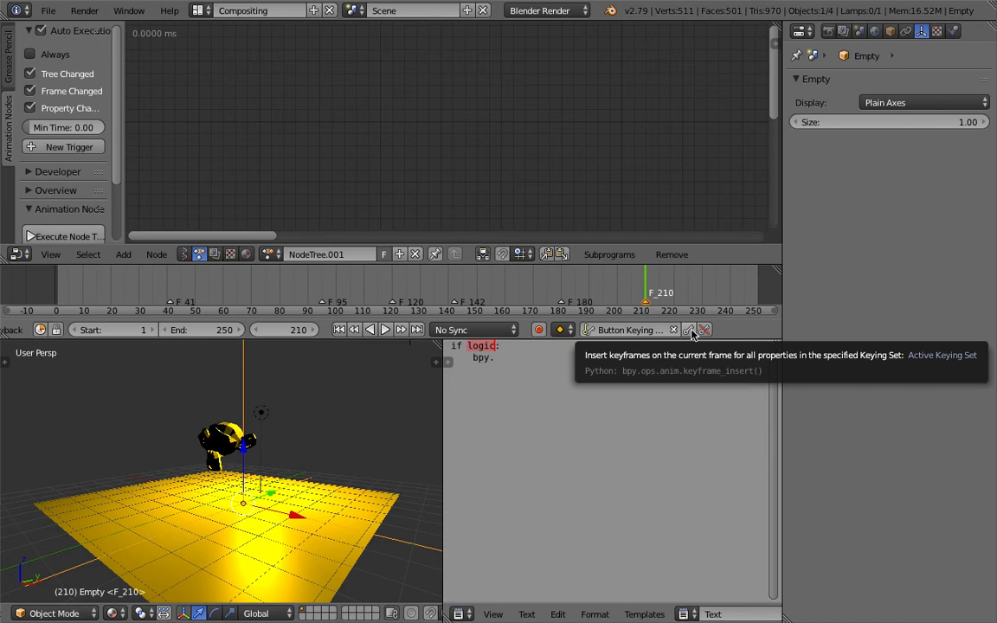
pyautogui.click(453, 288)
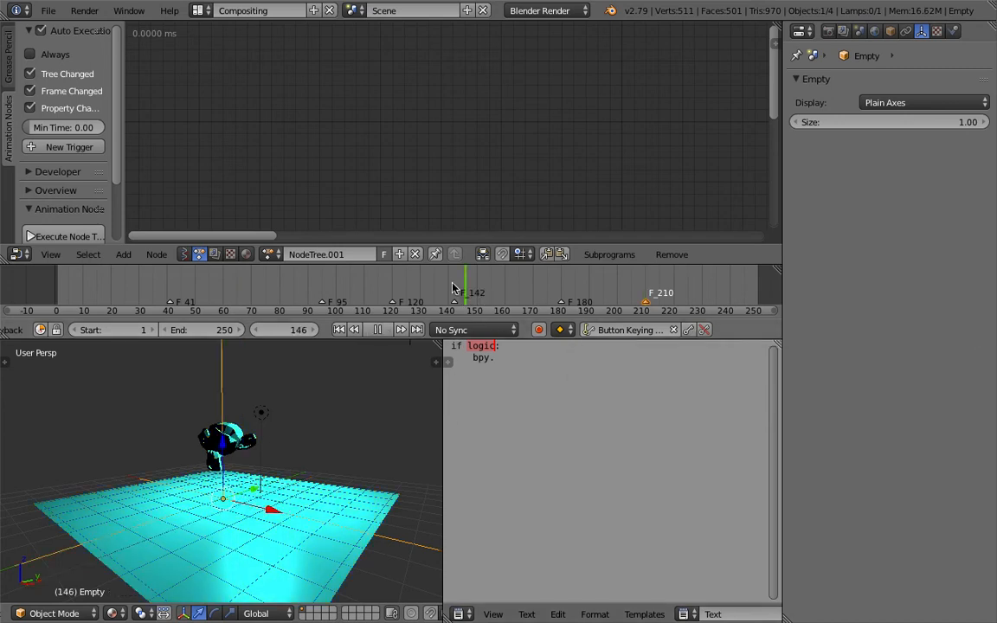
pyautogui.moveTo(454, 288); pyautogui.dragTo(456, 288)
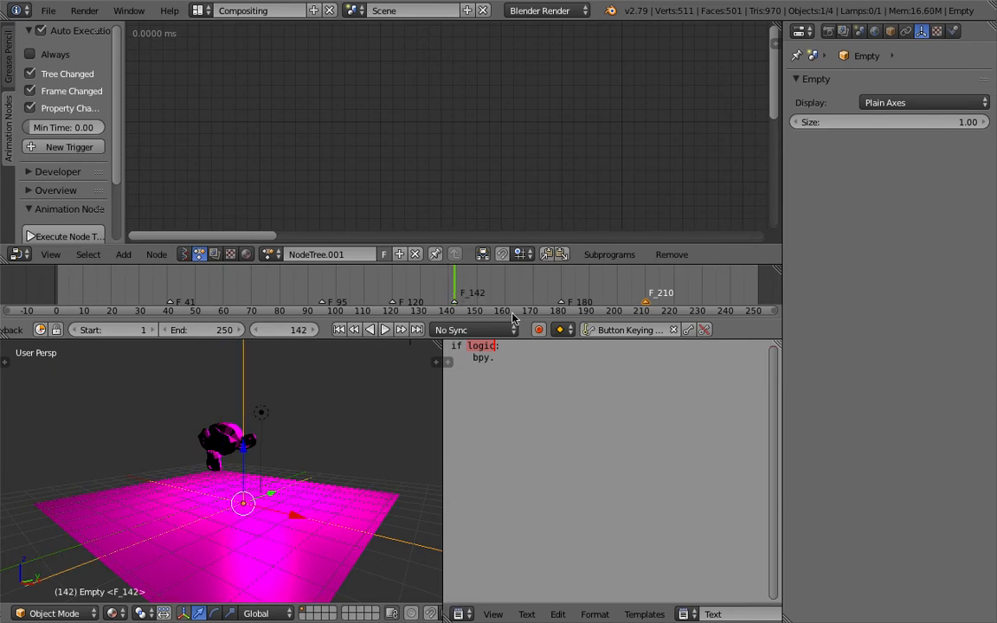
pyautogui.click(684, 331)
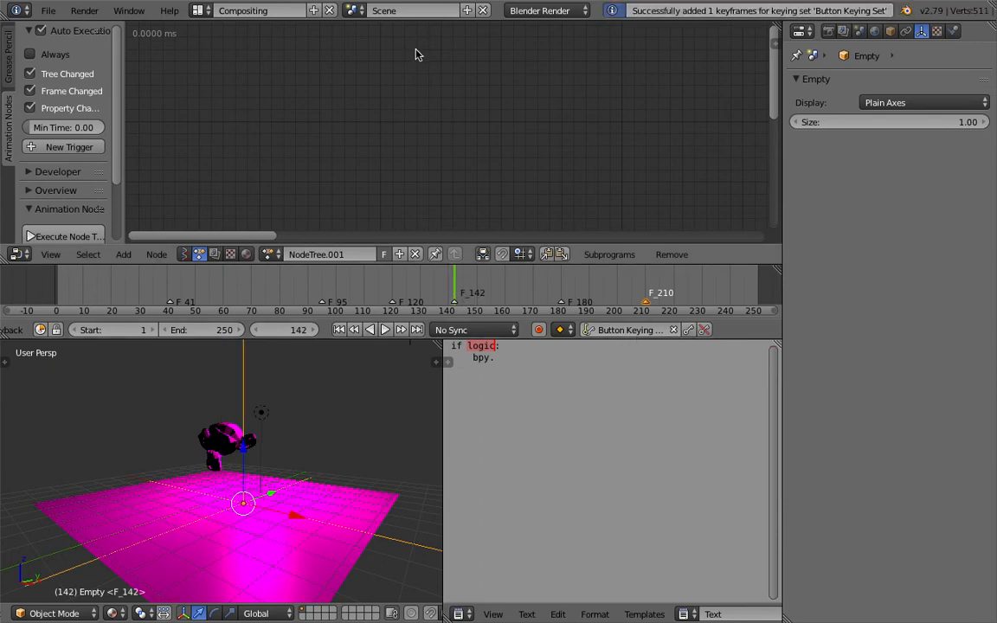
# - Reveal the Info log and copy its bpy.ops.anim.keyframe_insert() command into the script under "if logic:"
pyautogui.moveTo(374, 19); pyautogui.dragTo(421, 64)
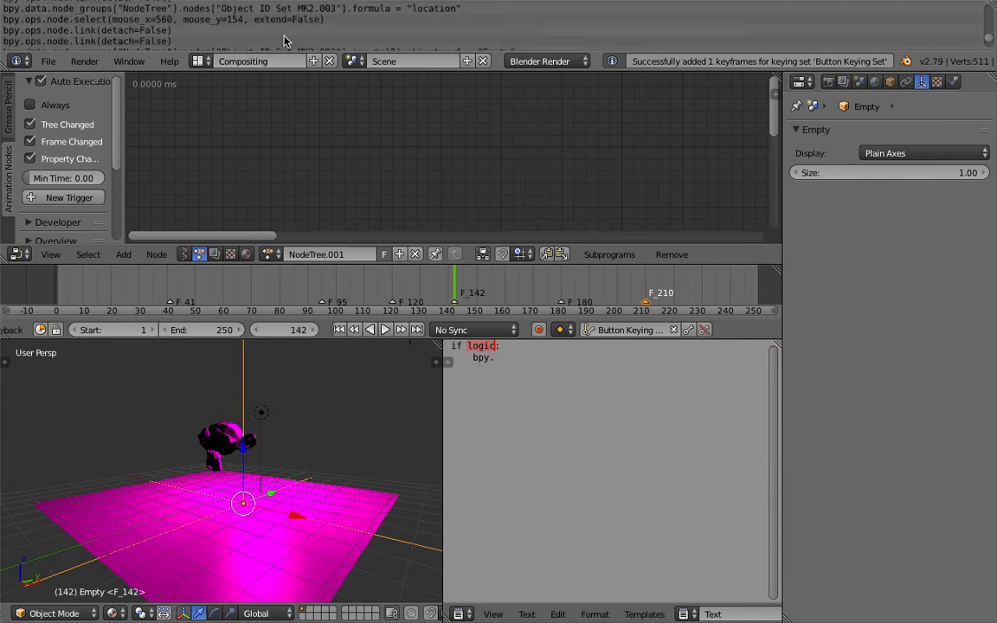
pyautogui.click(149, 30)
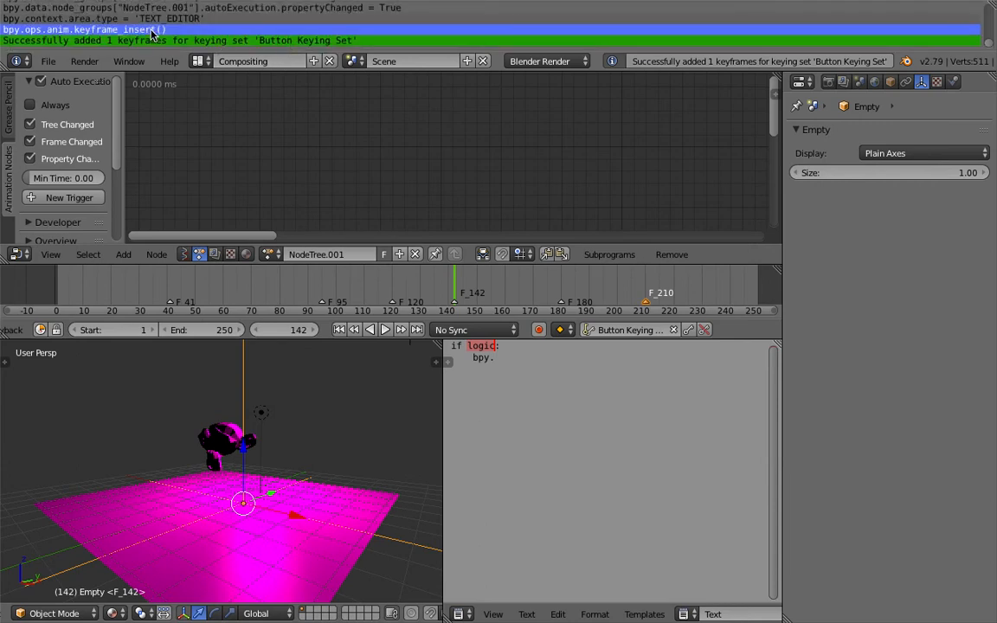
pyautogui.click(481, 367)
pyautogui.write('bpy.ops.anim.keyframe_insert()')
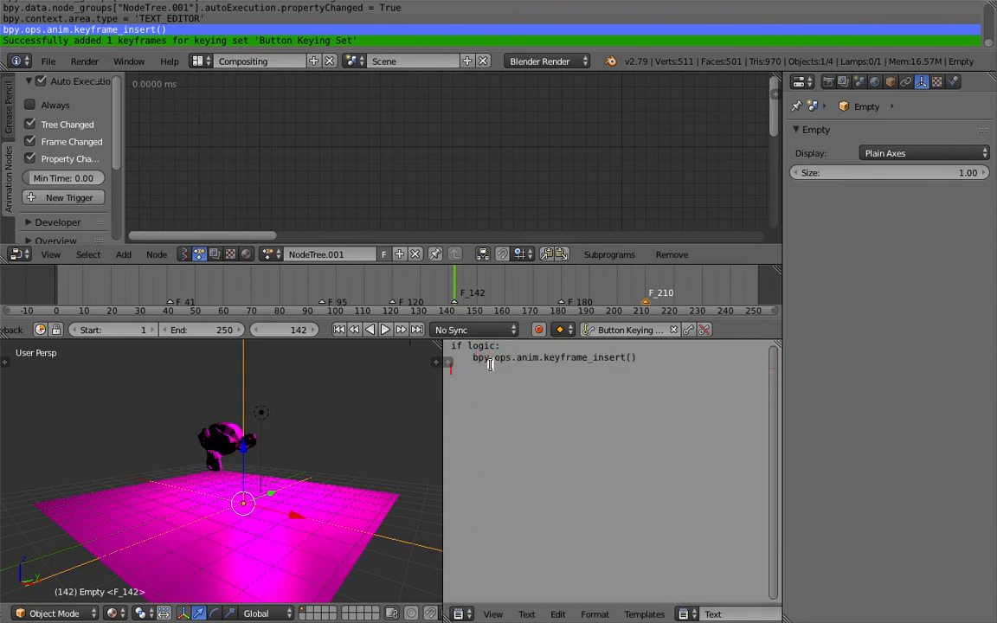
pyautogui.moveTo(472, 357); pyautogui.dragTo(664, 357)
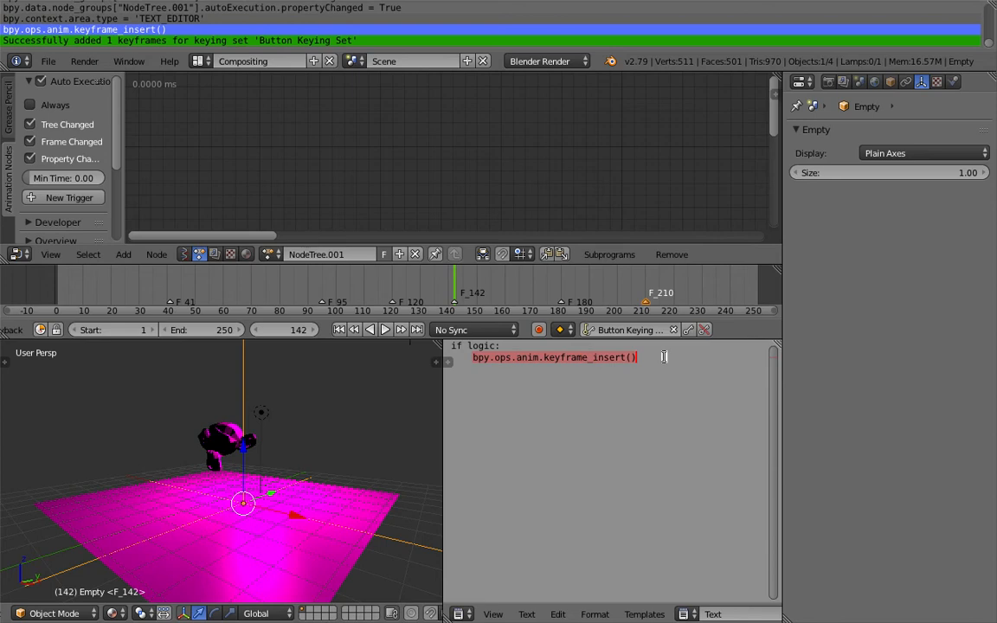
# - Scrub to frame 98, select the point lamp and examine its keyframes on the timeline up to frame 122
pyautogui.scroll(2, 356, 456)
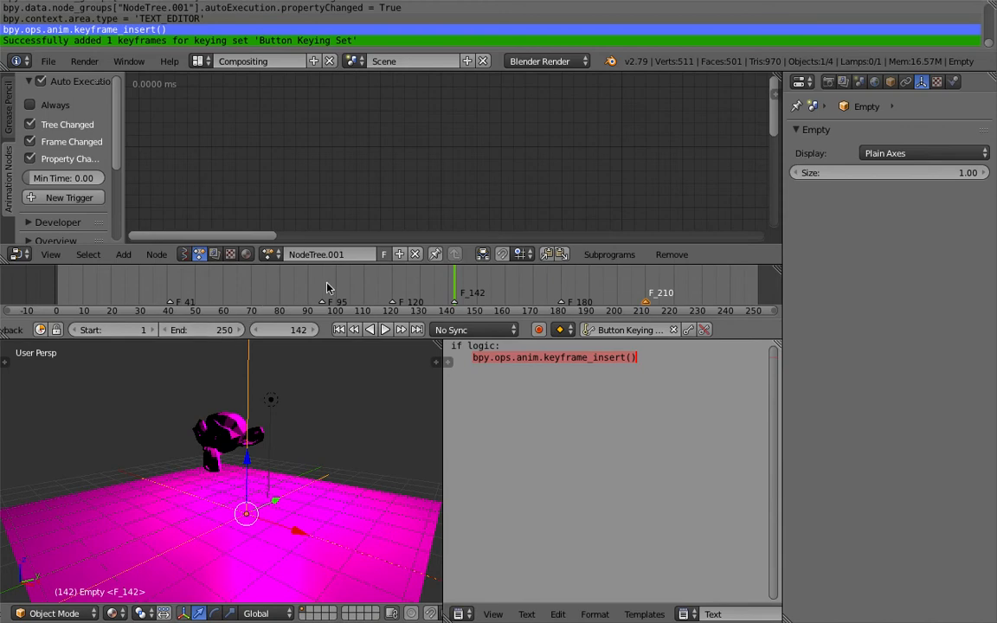
pyautogui.moveTo(241, 292); pyautogui.dragTo(329, 286)
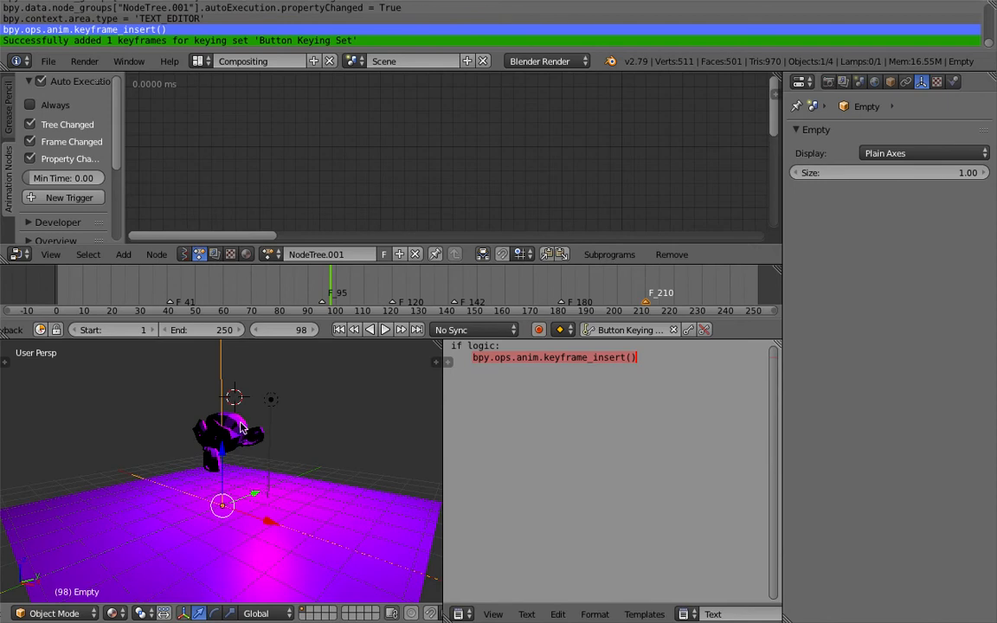
pyautogui.rightClick(272, 399)
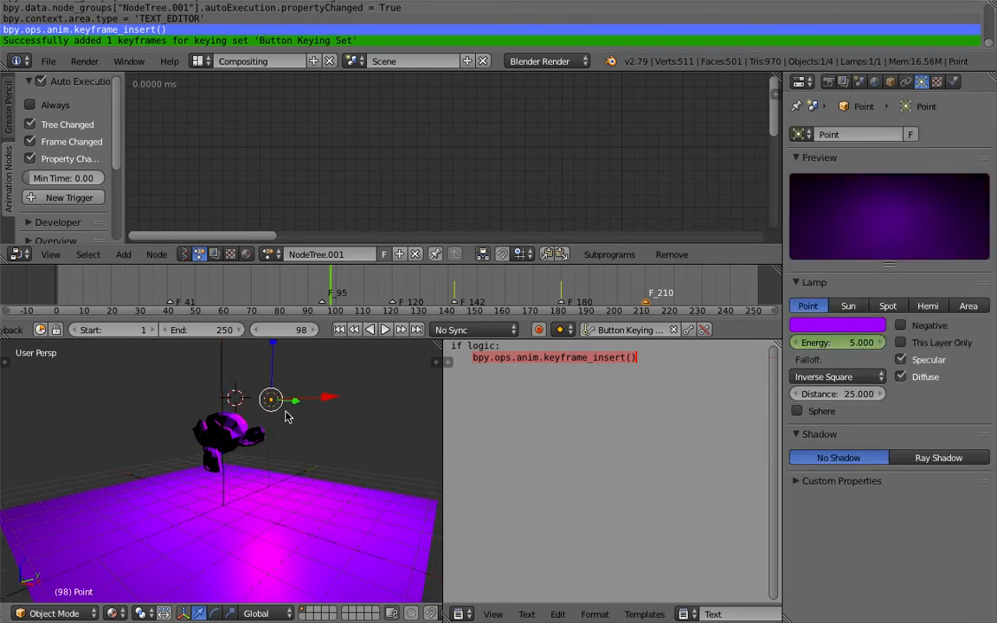
pyautogui.hotkey('alt', 'a')
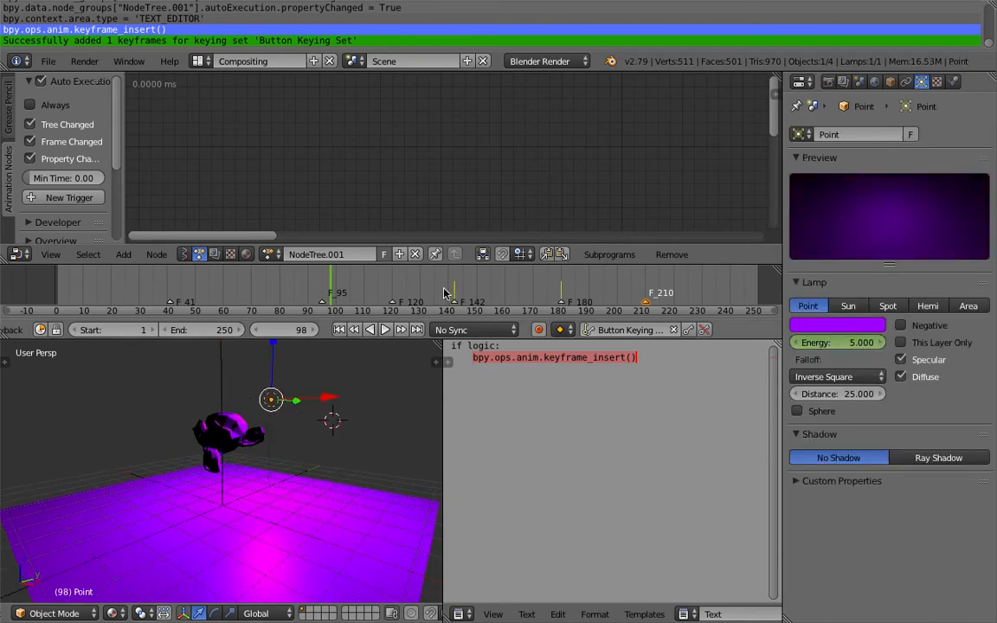
pyautogui.moveTo(389, 391); pyautogui.dragTo(378, 419, button='middle')
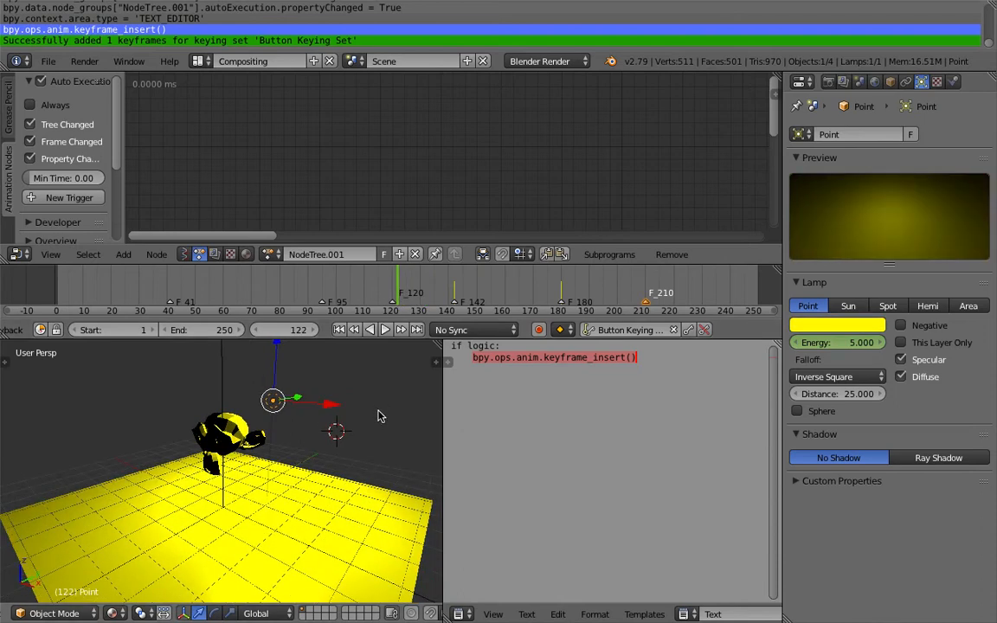
pyautogui.hotkey('shift', 'a')
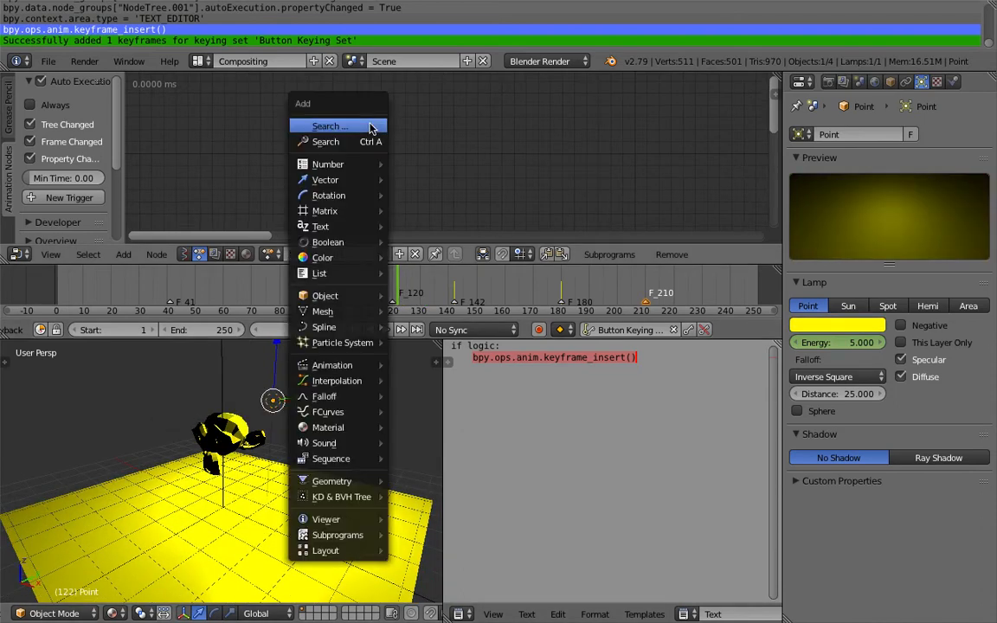
pyautogui.click(370, 127)
pyautogui.write('scrip')
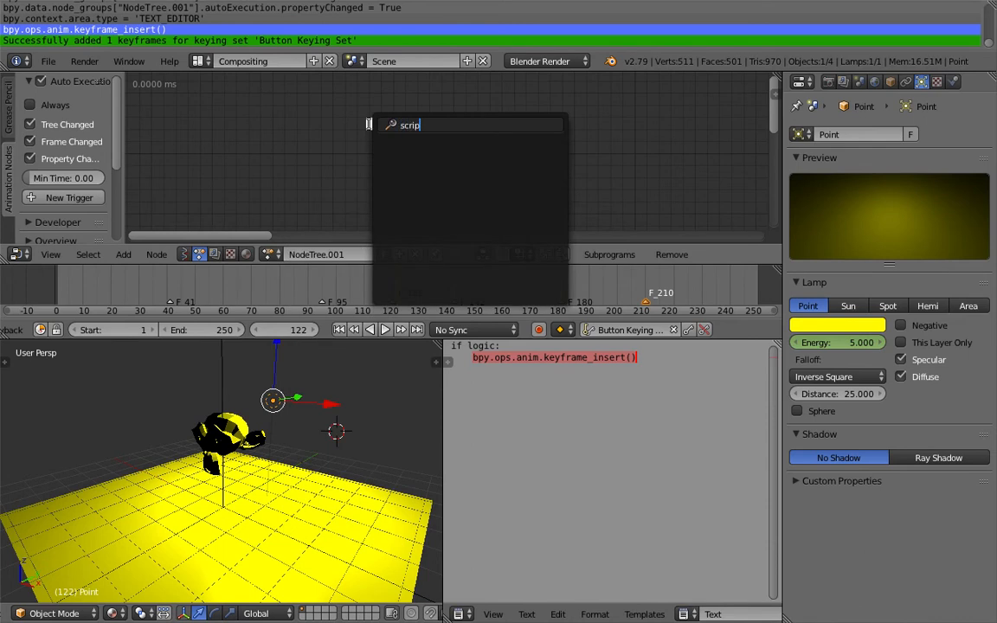
pyautogui.press('Escape')
# - Add a Script node to the Animation Nodes tree and assign the text block Text to it
pyautogui.hotkey('shift', 'a')
pyautogui.click(341, 138)
pyautogui.write('scrip')
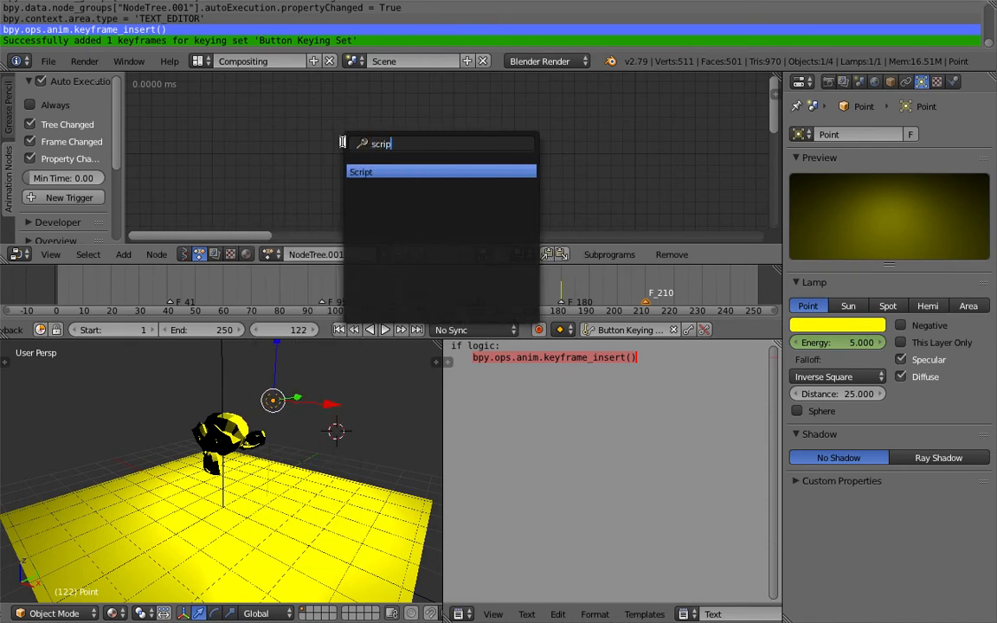
pyautogui.press('Return')
pyautogui.click(375, 111)
pyautogui.click(409, 156)
pyautogui.click(419, 174)
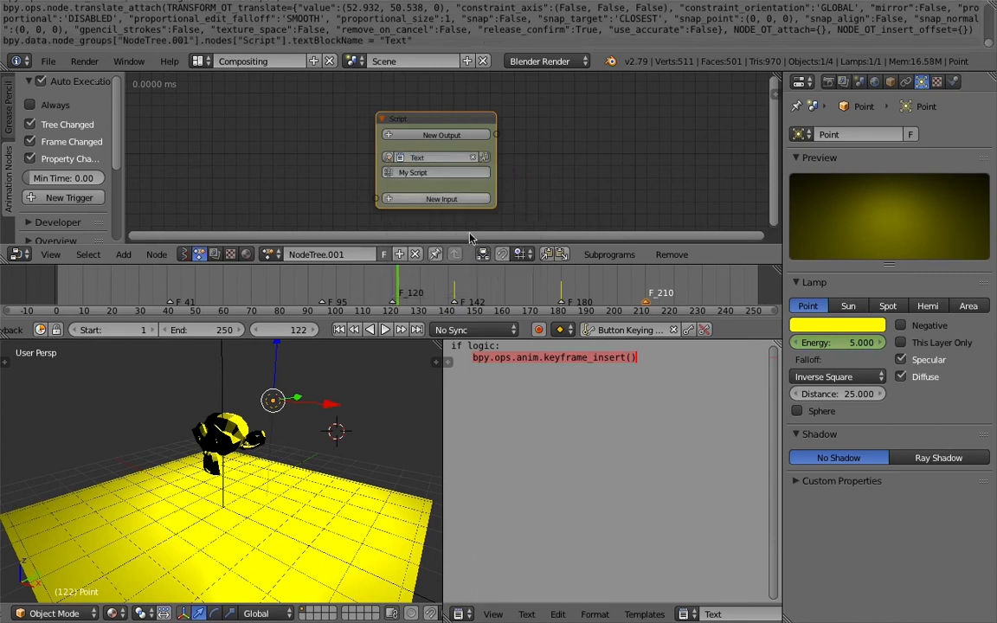
pyautogui.moveTo(399, 196); pyautogui.dragTo(388, 176, button='middle')
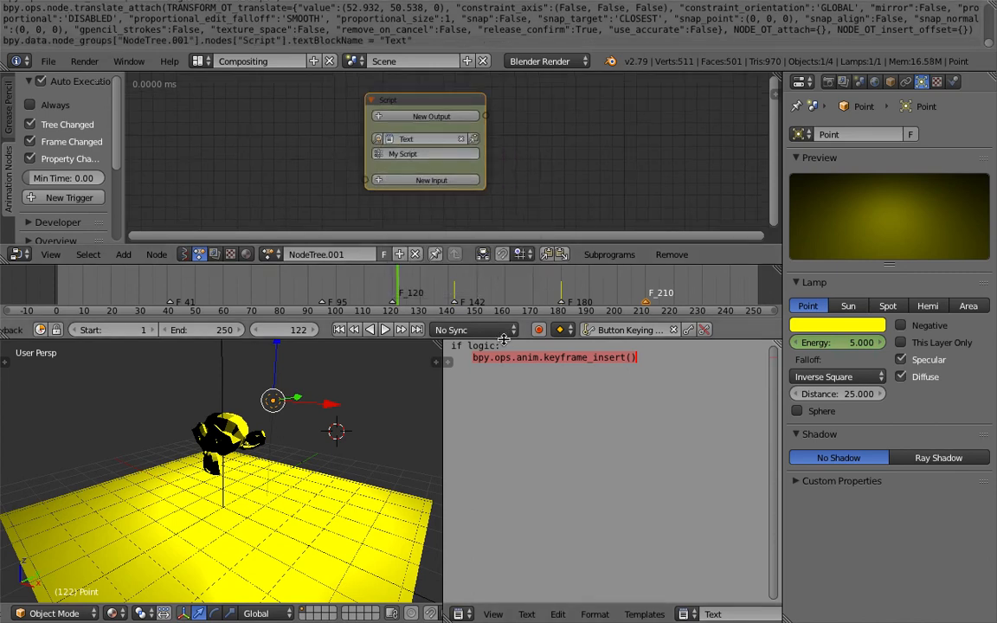
pyautogui.scroll(1, 500, 132)
pyautogui.moveTo(561, 133); pyautogui.dragTo(462, 122, button='middle')
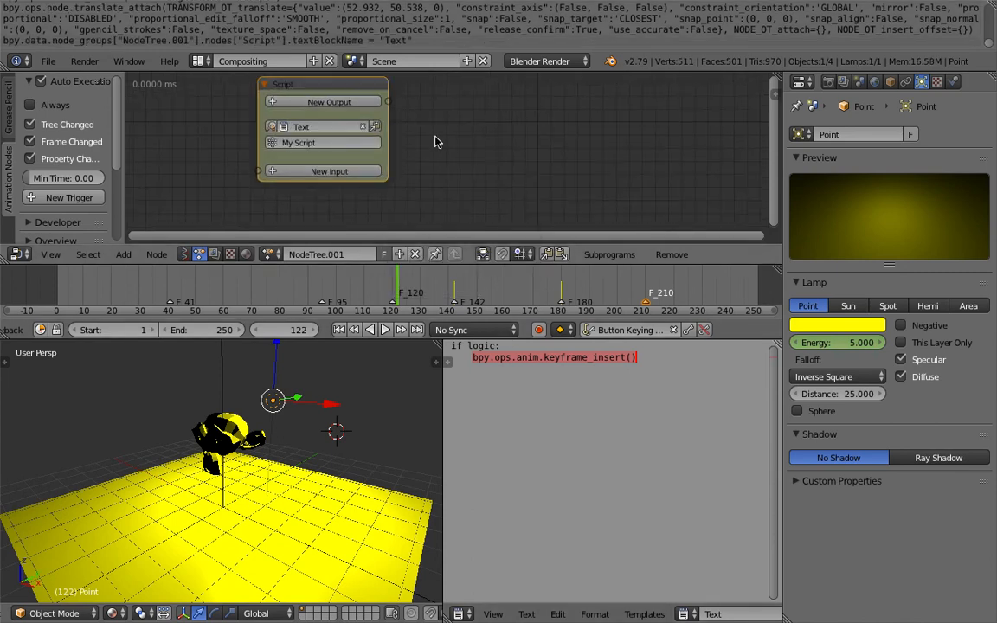
pyautogui.hotkey('shift', 'a')
pyautogui.click(435, 139)
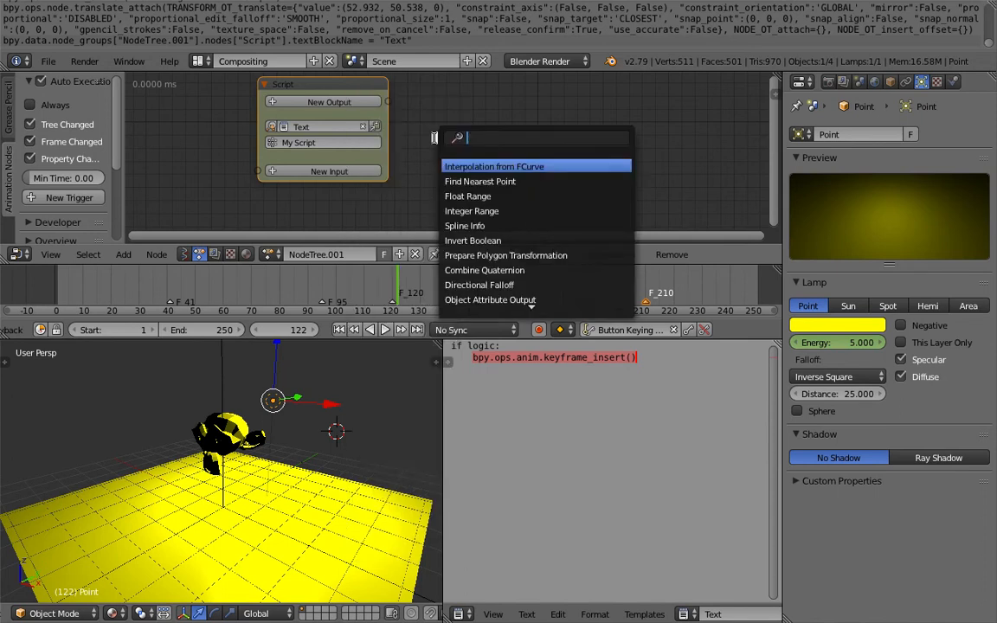
pyautogui.press('Escape')
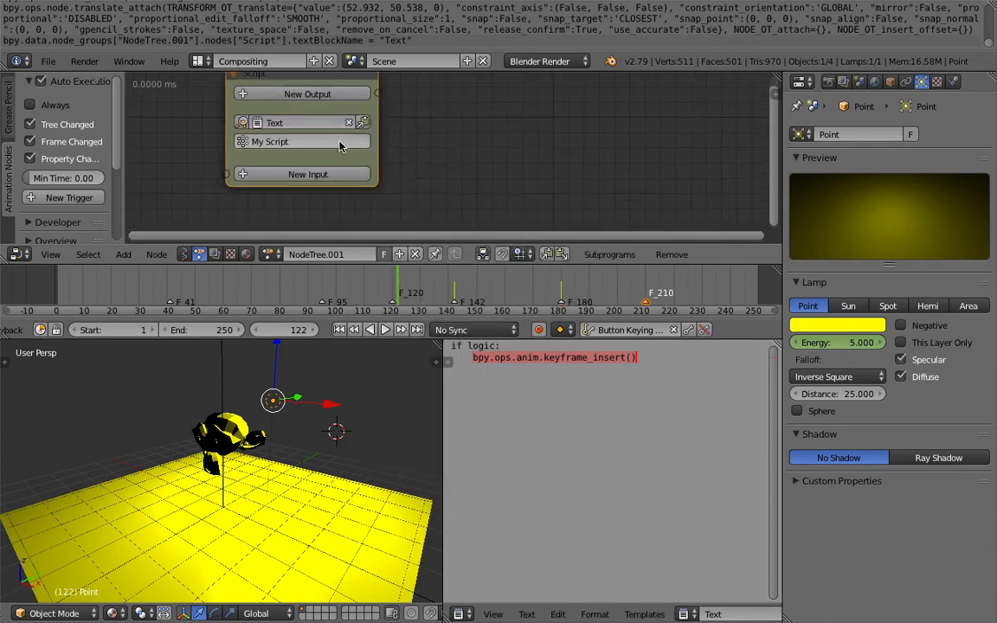
# - Add a Boolean input to the Script node and name it logic
pyautogui.click(272, 169)
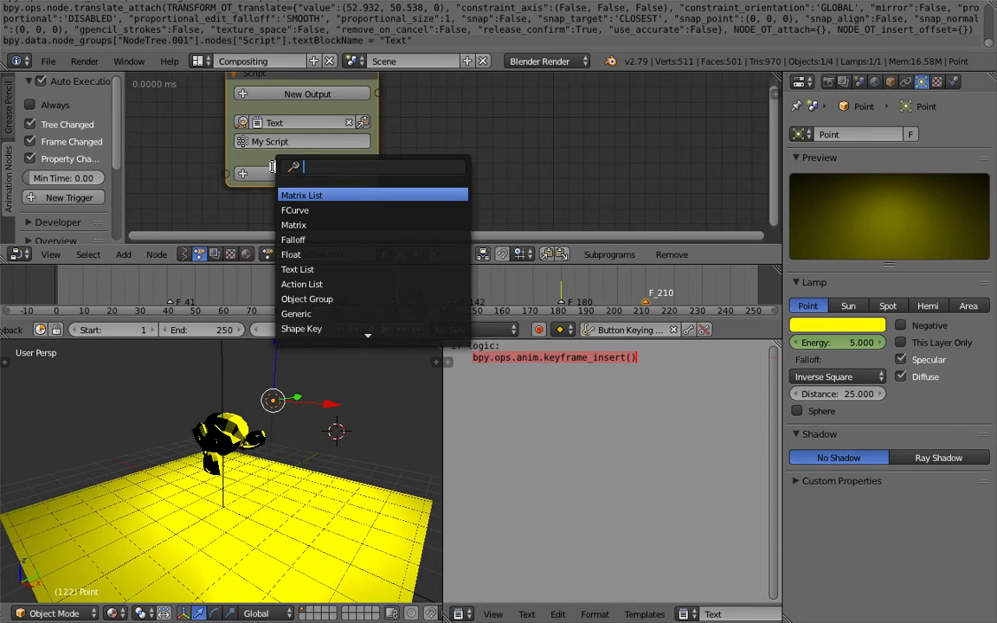
pyautogui.write('inte')
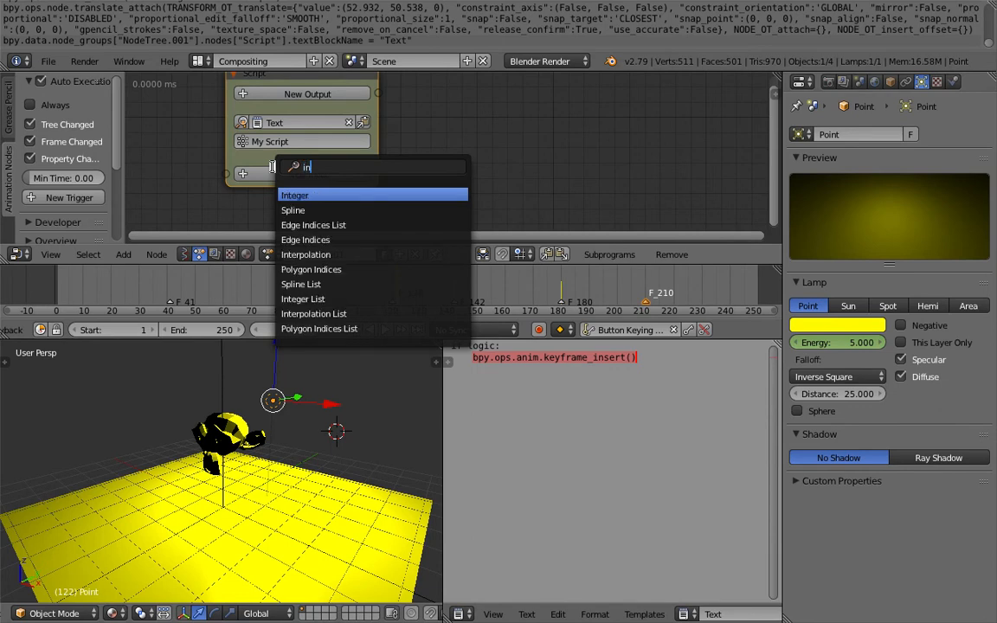
pyautogui.press('BackSpace')
pyautogui.press('BackSpace')
pyautogui.press('BackSpace')
pyautogui.press('BackSpace')
pyautogui.write('voo')
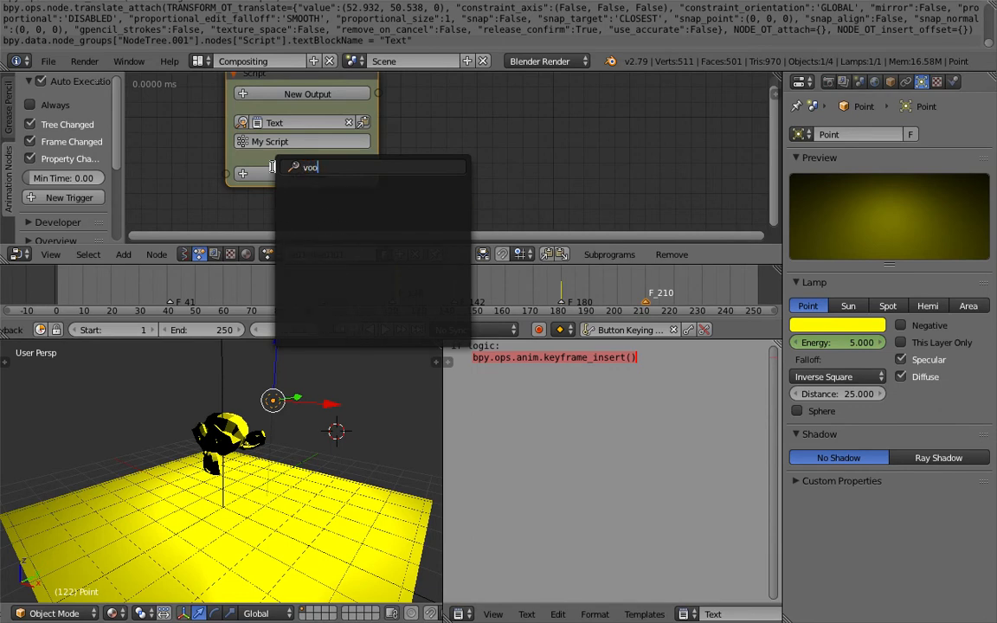
pyautogui.press('BackSpace')
pyautogui.press('BackSpace')
pyautogui.press('BackSpace')
pyautogui.write('bool')
pyautogui.press('Return')
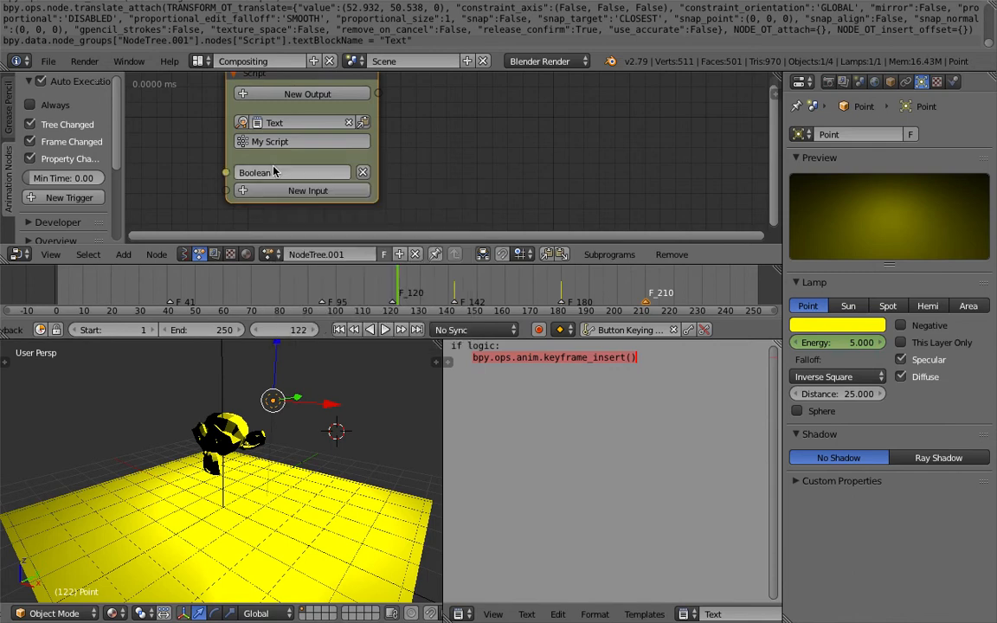
pyautogui.click(274, 172)
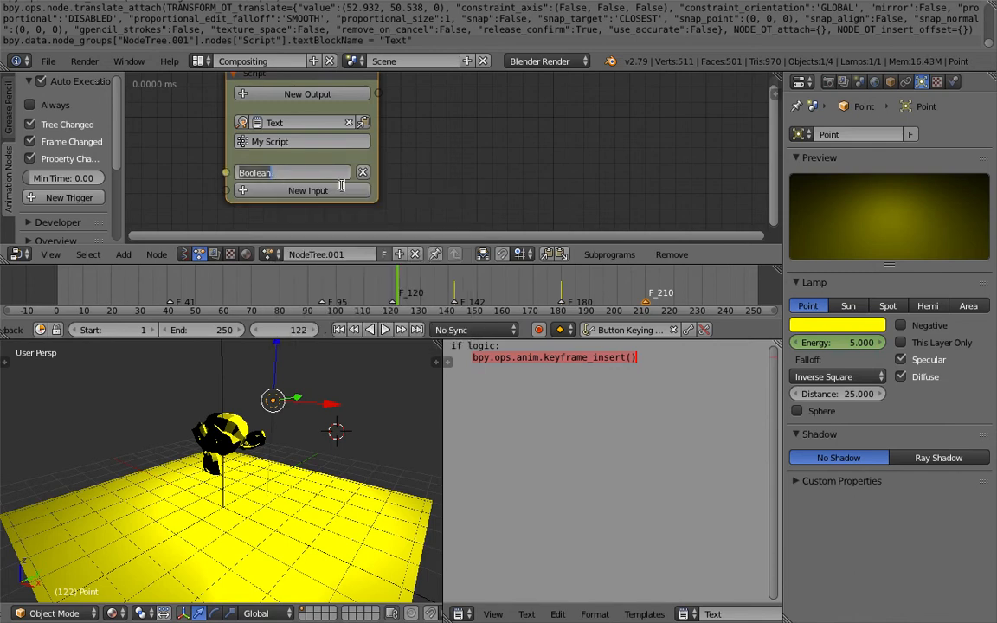
pyautogui.press('Return')
pyautogui.scroll(-2, 355, 187)
pyautogui.moveTo(381, 189); pyautogui.dragTo(560, 172, button='middle')
# - Select the Empty, add an Object Transforms Input node to the tree's start and assign the Empty to it
pyautogui.moveTo(287, 382); pyautogui.dragTo(308, 383, button='middle')
pyautogui.rightClick(231, 386)
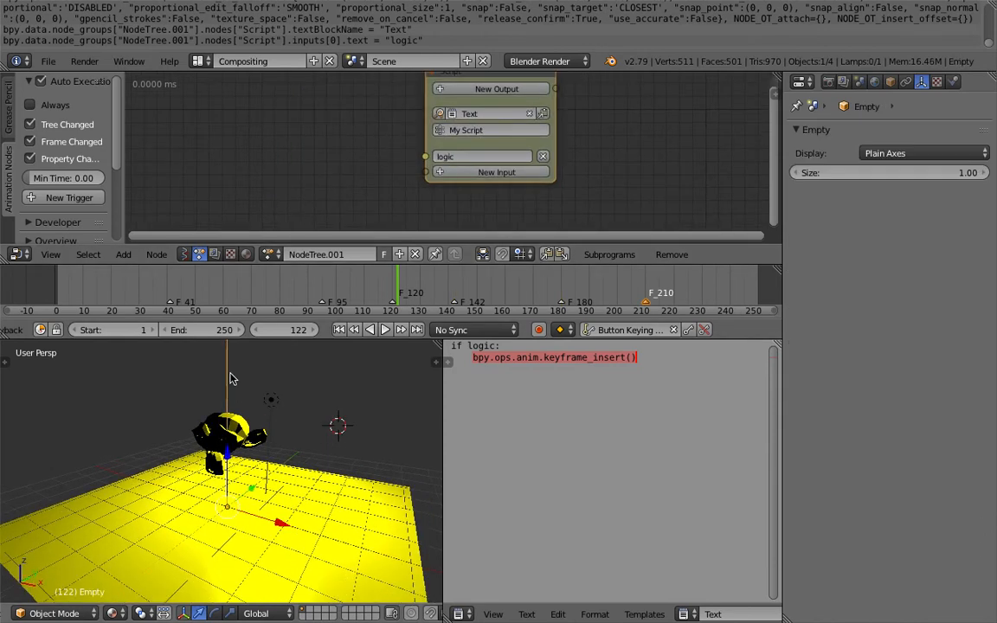
pyautogui.scroll(-2, 236, 384)
pyautogui.hotkey('ctrl', 'a')
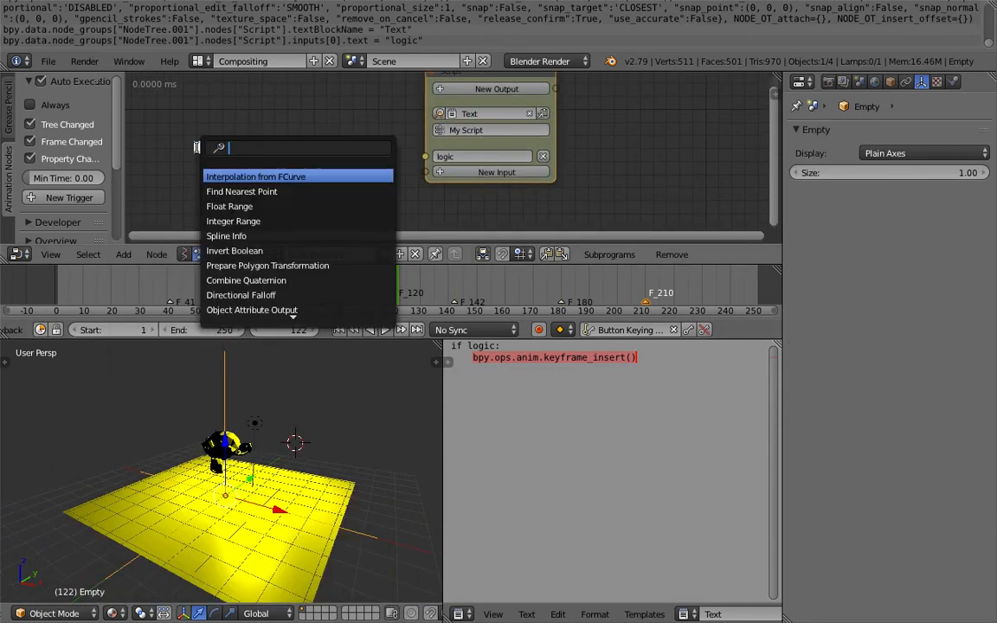
pyautogui.write('object t')
pyautogui.press('Down')
pyautogui.press('Down')
pyautogui.press('Return')
pyautogui.click(209, 132)
pyautogui.click(234, 185)
pyautogui.click(244, 200)
pyautogui.scroll(-2, 230, 128)
pyautogui.moveTo(223, 124); pyautogui.dragTo(180, 124)
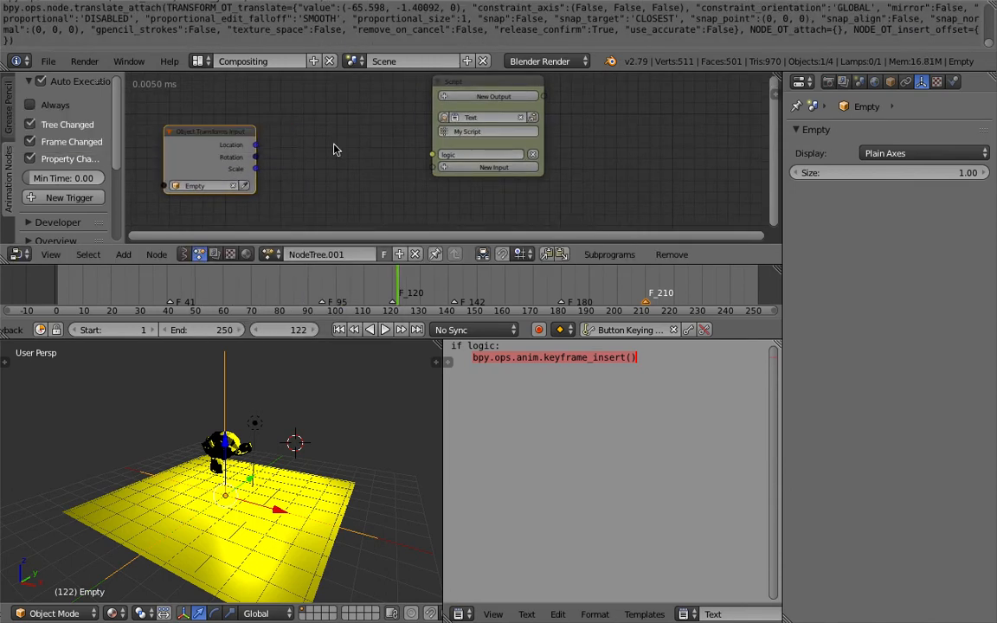
# - Add a Separate Vector node after Object Transforms Input and link the Location output to its Vector input
pyautogui.hotkey('ctrl', 'a')
pyautogui.write('sepa')
pyautogui.press('Down')
pyautogui.press('Down')
pyautogui.press('Down')
pyautogui.press('Return')
pyautogui.click(276, 98)
pyautogui.moveTo(256, 145); pyautogui.dragTo(285, 178)
pyautogui.scroll(1, 295, 137)
pyautogui.moveTo(476, 143); pyautogui.dragTo(578, 144)
pyautogui.moveTo(316, 129); pyautogui.dragTo(310, 159)
pyautogui.moveTo(363, 153); pyautogui.dragTo(380, 128, button='middle')
pyautogui.scroll(1, 380, 128)
# - Add a Viewer node and link the X output of Separate Vector to it
pyautogui.hotkey('ctrl', 'a')
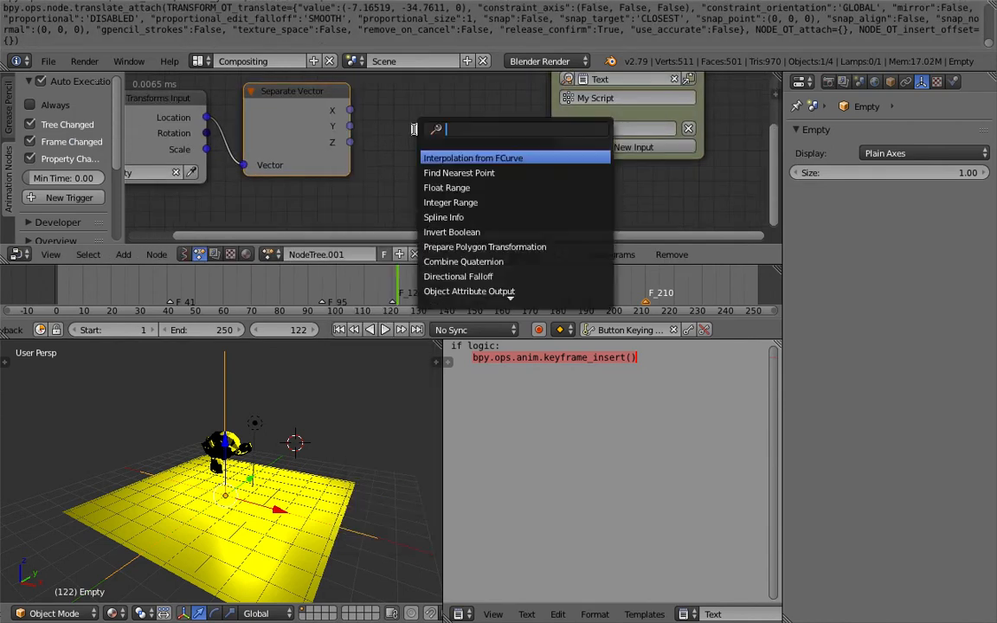
pyautogui.write('view')
pyautogui.press('Return')
pyautogui.click(382, 118)
pyautogui.moveTo(350, 110); pyautogui.dragTo(388, 141)
# - Play the animation, scrub to the F_95 marker and check the X value in the Viewer node
pyautogui.hotkey('alt', 'a')
pyautogui.click(320, 294)
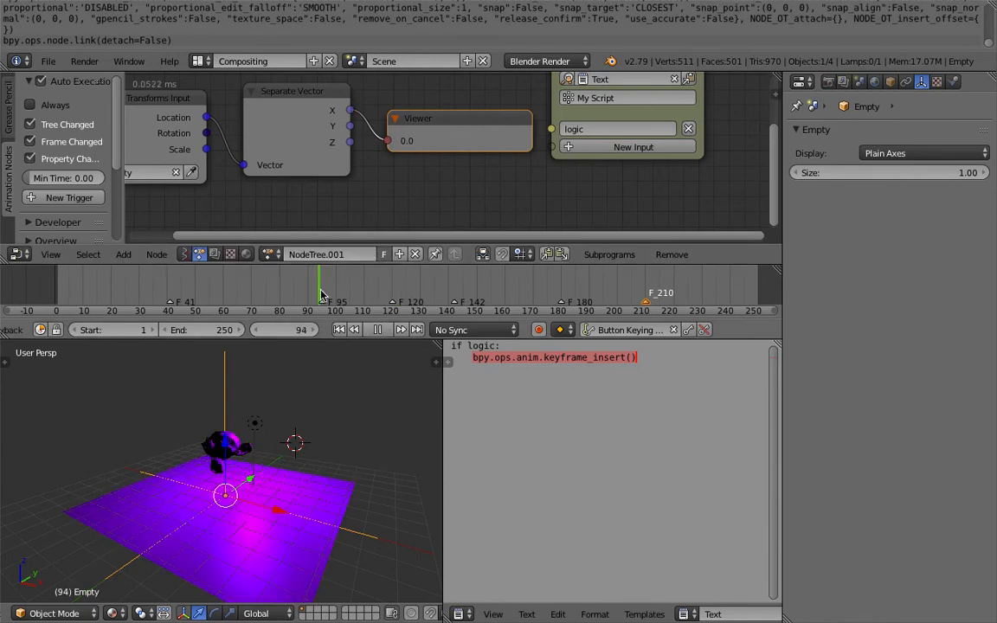
pyautogui.moveTo(321, 295); pyautogui.dragTo(323, 293)
pyautogui.scroll(8, 419, 142)
pyautogui.scroll(-2, 383, 149)
pyautogui.scroll(-1, 384, 149)
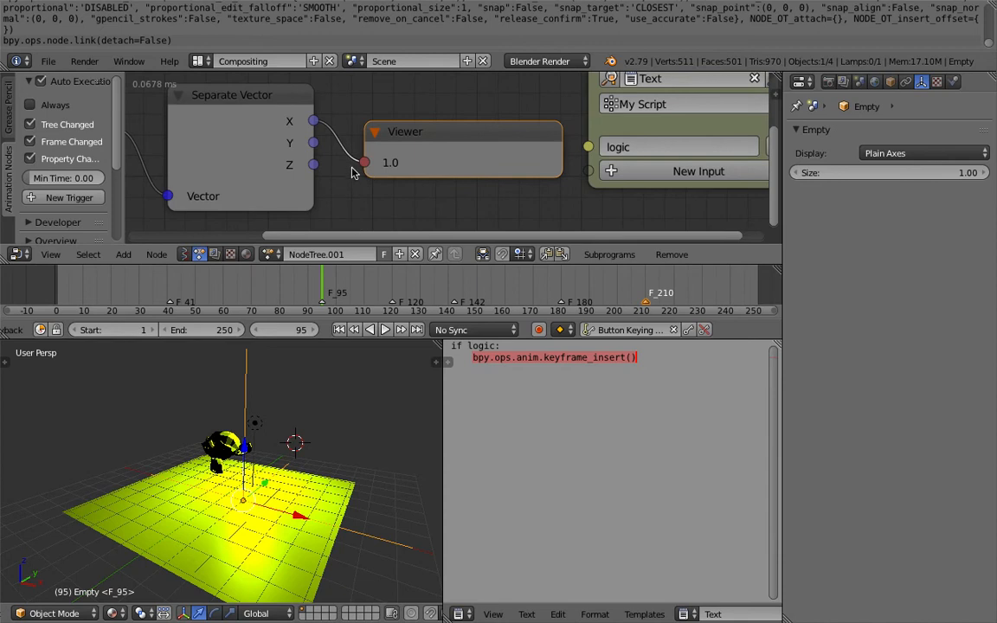
pyautogui.scroll(-1, 352, 168)
# - Add timeline markers at frames 62, 67, 77 and 18 and save the file
pyautogui.moveTo(320, 290); pyautogui.dragTo(168, 285)
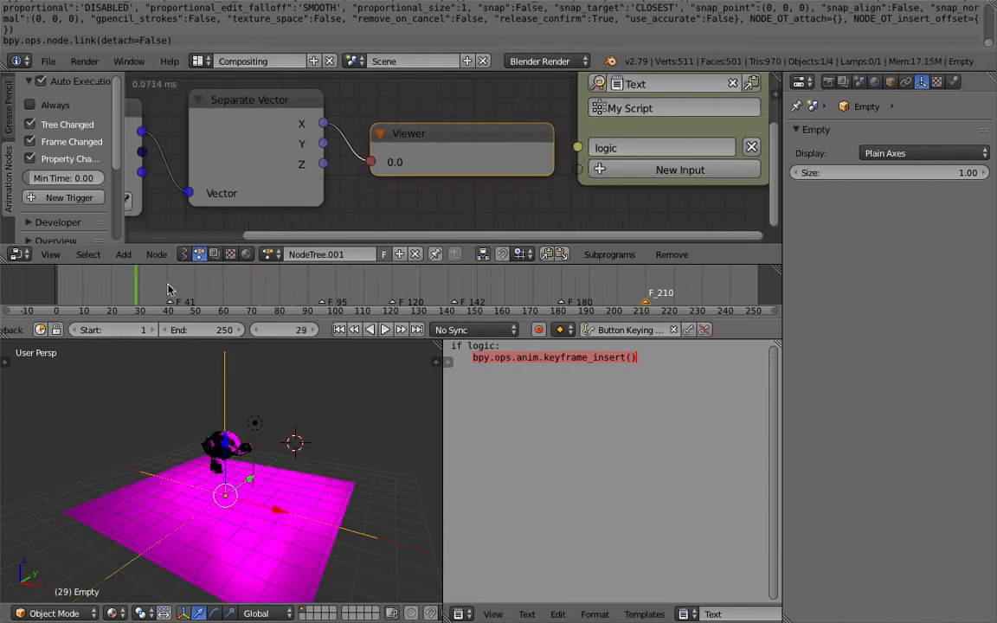
pyautogui.click(230, 293)
pyautogui.press('m')
pyautogui.click(243, 292)
pyautogui.press('m')
pyautogui.click(271, 292)
pyautogui.press('m')
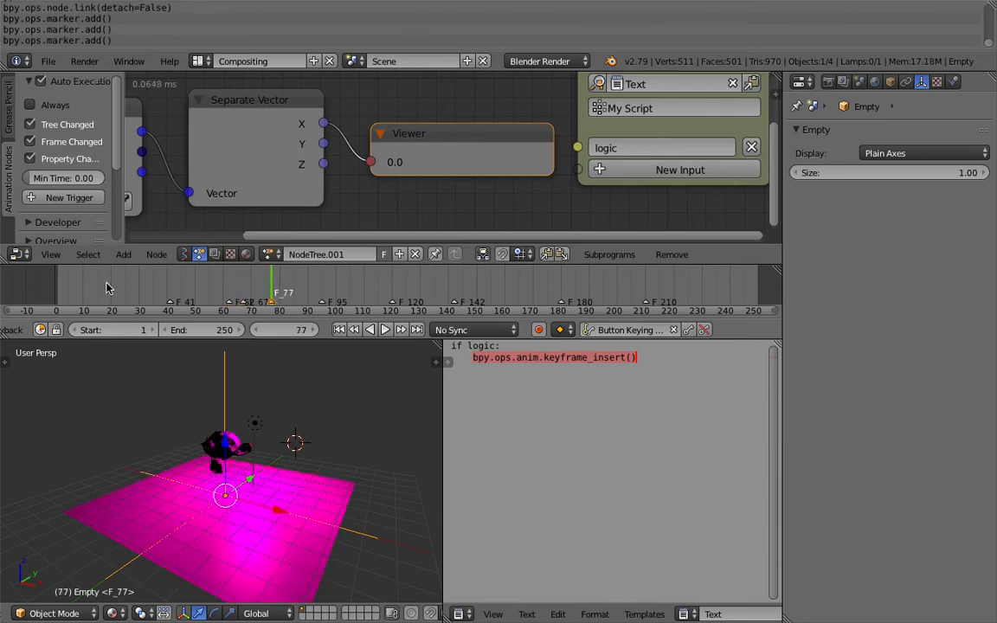
pyautogui.click(106, 288)
pyautogui.hotkey('ctrl', 's')
pyautogui.press('Return')
pyautogui.scroll(-1, 391, 142)
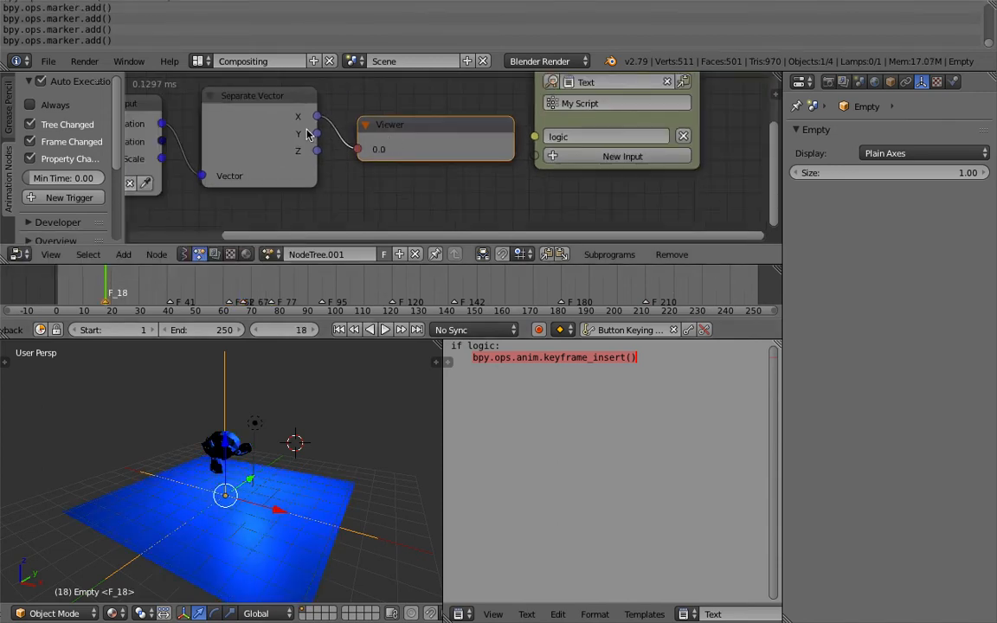
# - Try to link the X output of Separate Vector to the Script node's logic socket
pyautogui.moveTo(307, 134); pyautogui.dragTo(299, 137, button='middle')
pyautogui.moveTo(307, 121); pyautogui.dragTo(491, 164)
pyautogui.scroll(-3, 461, 178)
pyautogui.hotkey('shift', 'a')
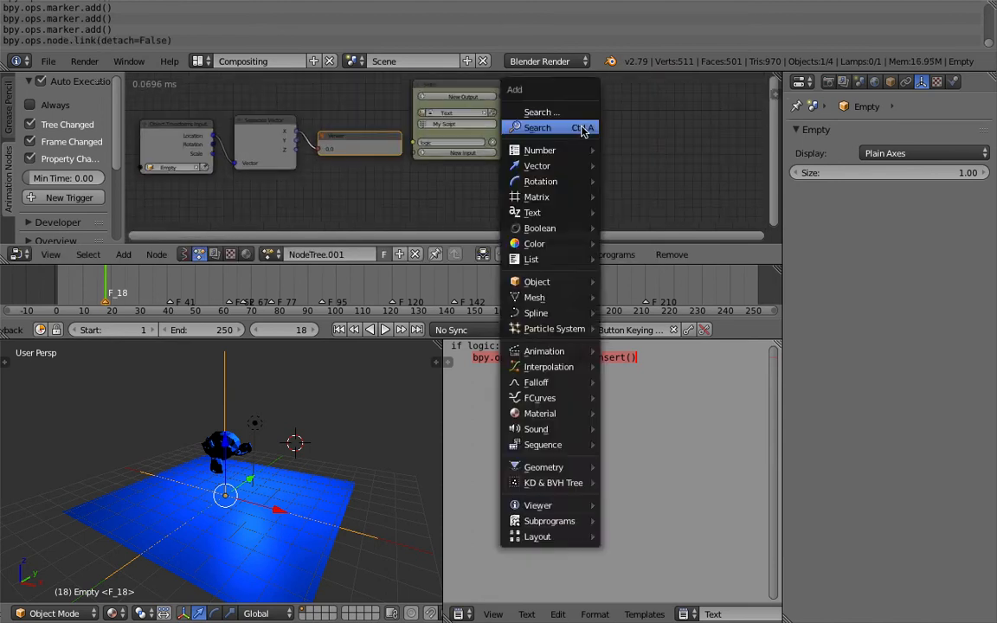
pyautogui.click(583, 127)
pyautogui.press('Escape')
# - Rename the Script node's subprogram to TriggerKeyframe
pyautogui.scroll(8, 451, 165)
pyautogui.moveTo(455, 114); pyautogui.dragTo(452, 135, button='middle')
pyautogui.click(467, 120)
pyautogui.write('Trig')
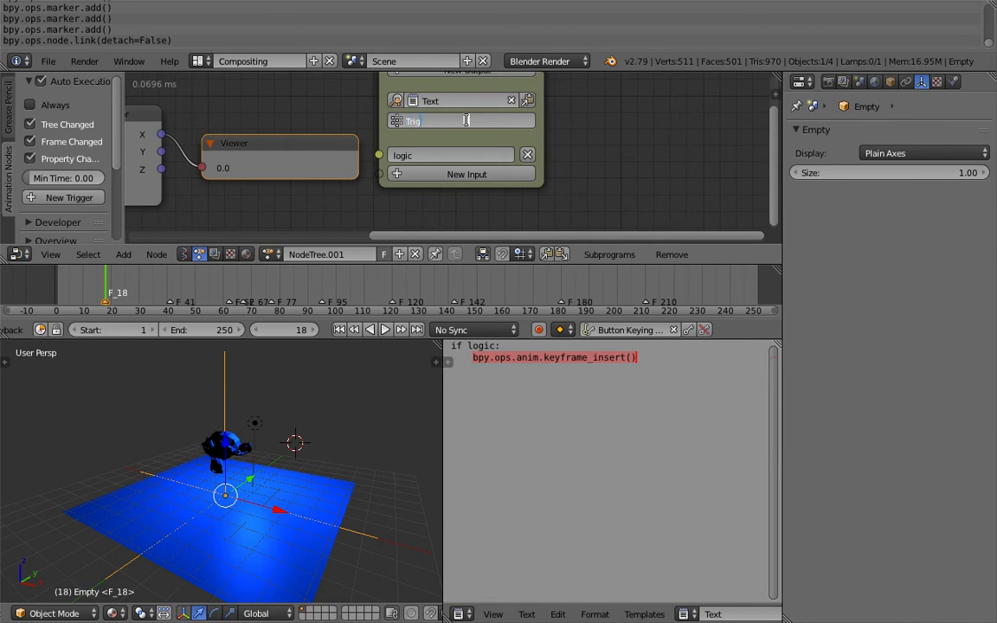
pyautogui.write('gerKeyframe')
pyautogui.press('Return')
pyautogui.scroll(-1, 519, 132)
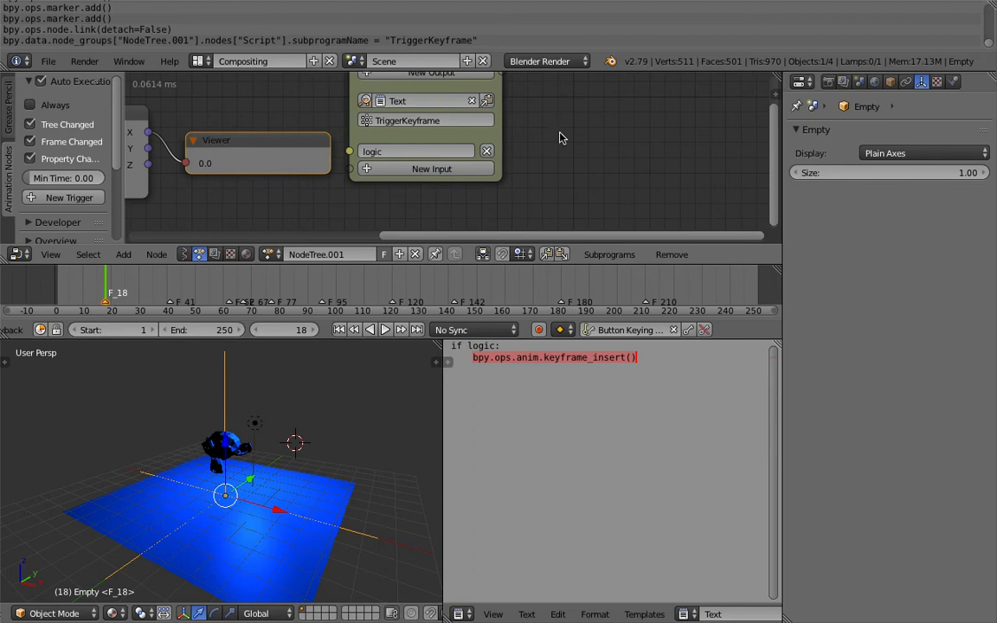
# - Add an Invoke Subprogram node for TriggerKeyframe, link the X output to its Logic input and save the file
pyautogui.hotkey('shift', 'a')
pyautogui.moveTo(567, 527)
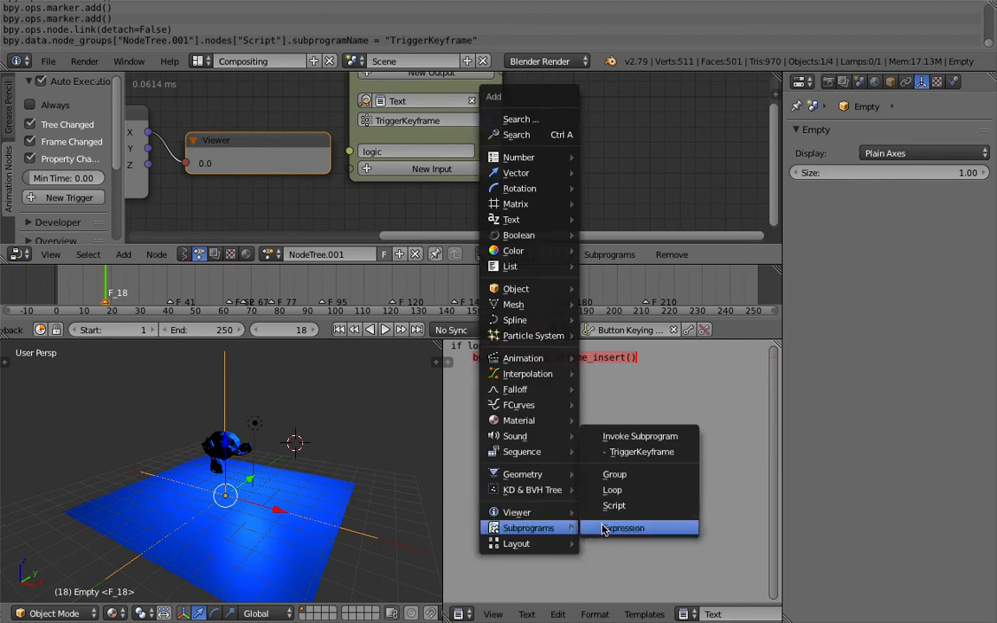
pyautogui.click(640, 451)
pyautogui.click(574, 185)
pyautogui.moveTo(348, 190); pyautogui.dragTo(363, 186, button='middle')
pyautogui.moveTo(187, 128); pyautogui.dragTo(566, 184)
pyautogui.moveTo(337, 175); pyautogui.dragTo(379, 178, button='middle')
pyautogui.hotkey('ctrl', 's')
pyautogui.click(303, 155)
# - Play the animation from frame 10 past the F_18 marker to test the keyframe trigger, and stop playback
pyautogui.scroll(-1, 196, 120)
pyautogui.moveTo(195, 119); pyautogui.dragTo(348, 117, button='middle')
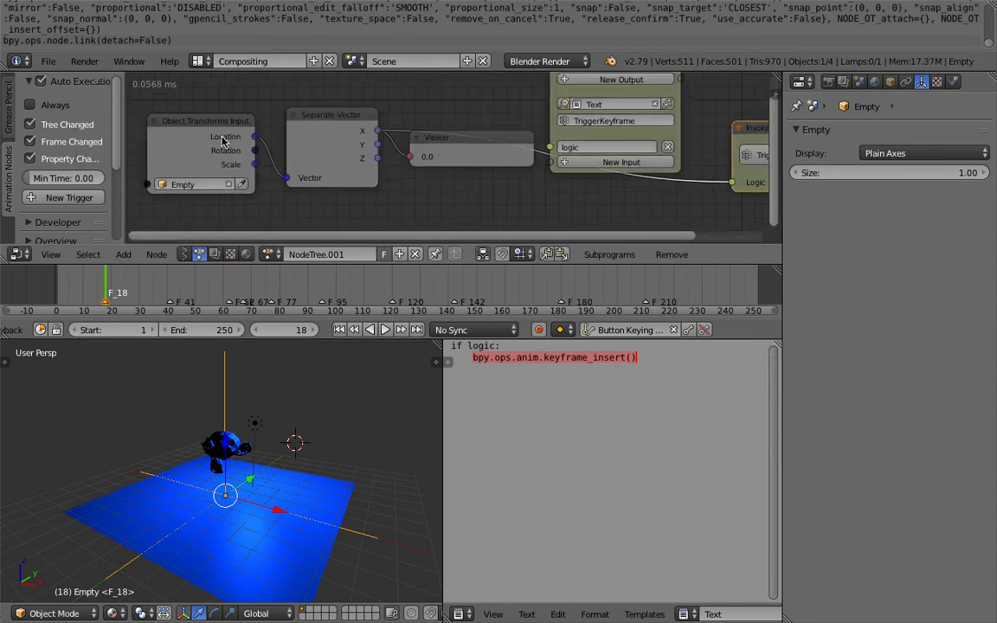
pyautogui.moveTo(261, 450); pyautogui.dragTo(269, 452, button='middle')
pyautogui.click(83, 289)
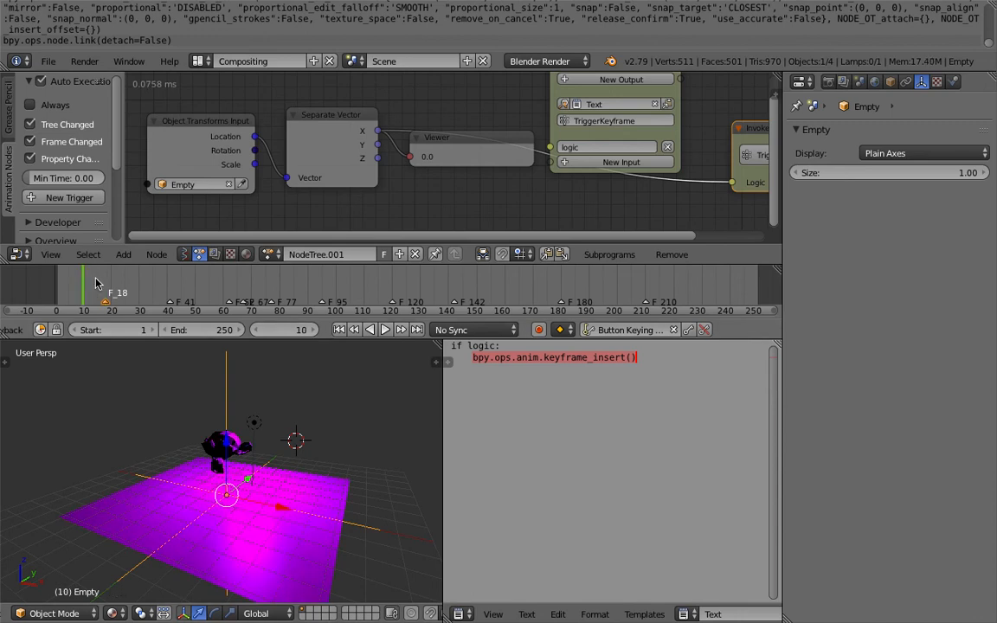
pyautogui.hotkey('alt', 'a')
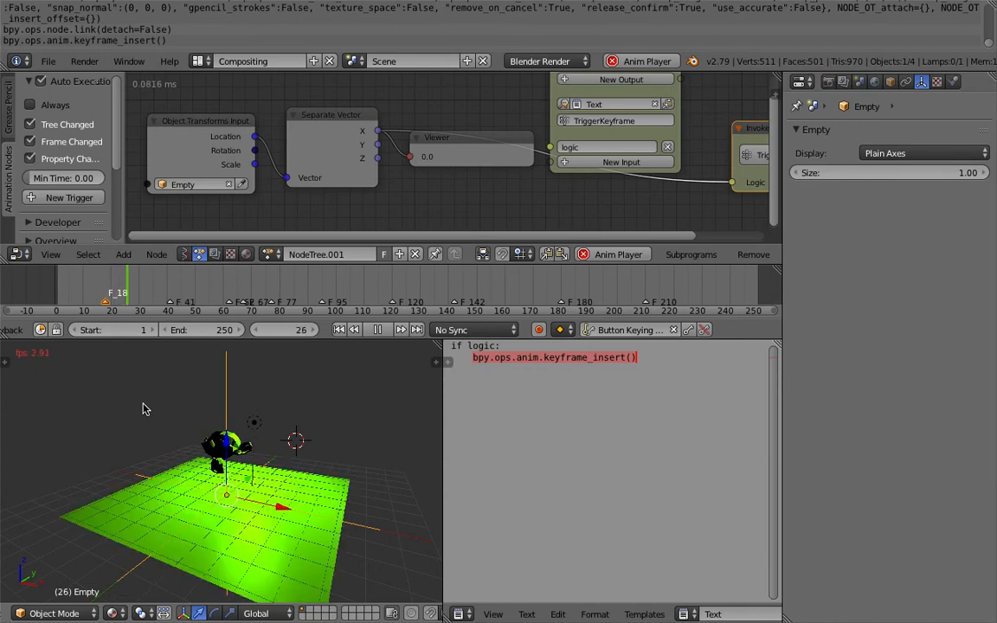
pyautogui.press('Escape')
pyautogui.scroll(-2, 445, 178)
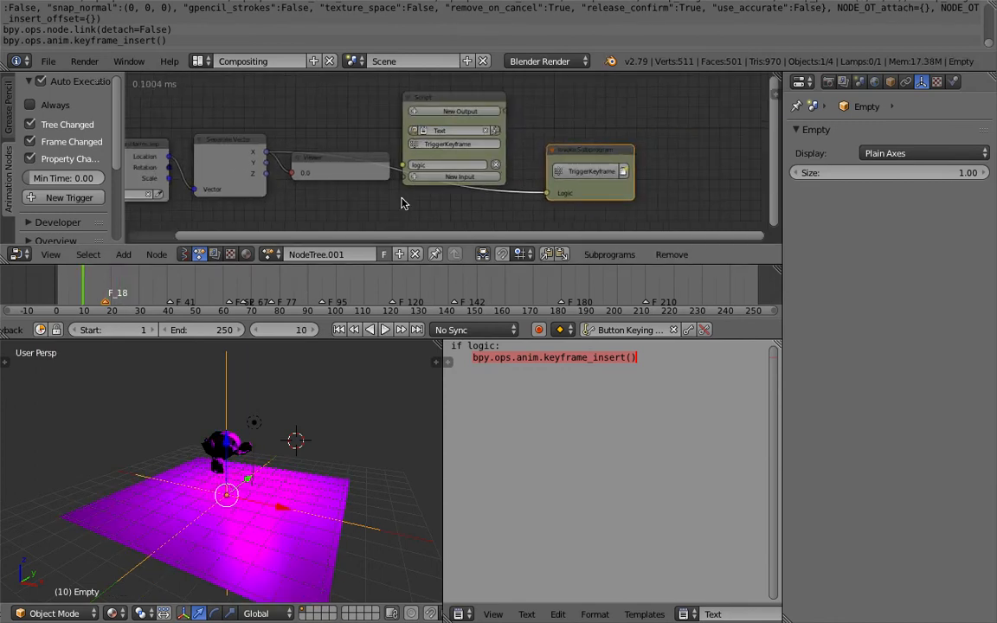
# - Select the point lamp and play from frame 10 through the F_210 marker to insert its keyframes at the markers
pyautogui.moveTo(268, 424); pyautogui.dragTo(244, 387, button='middle')
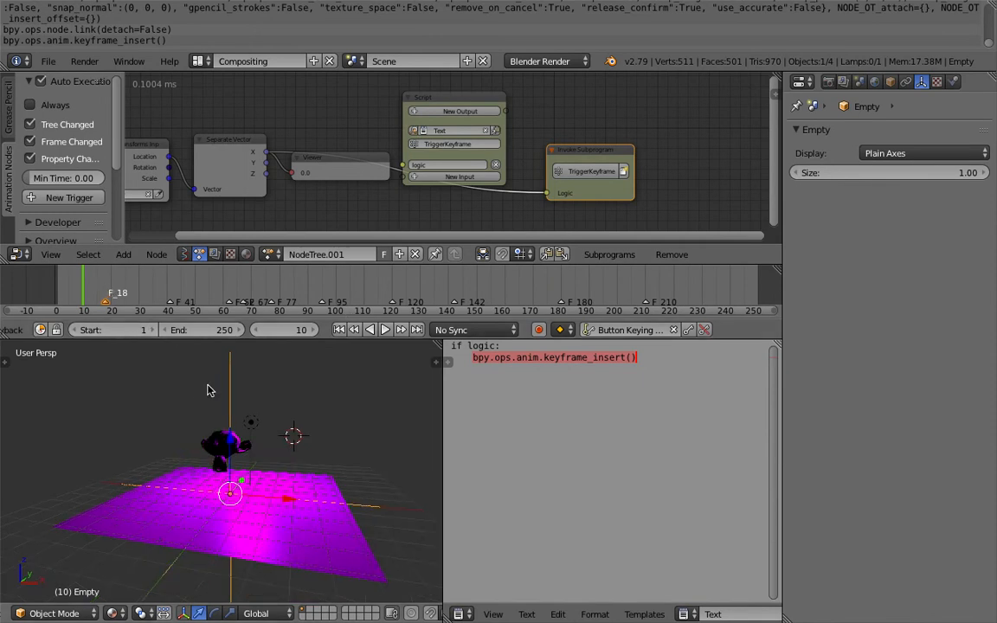
pyautogui.rightClick(261, 424)
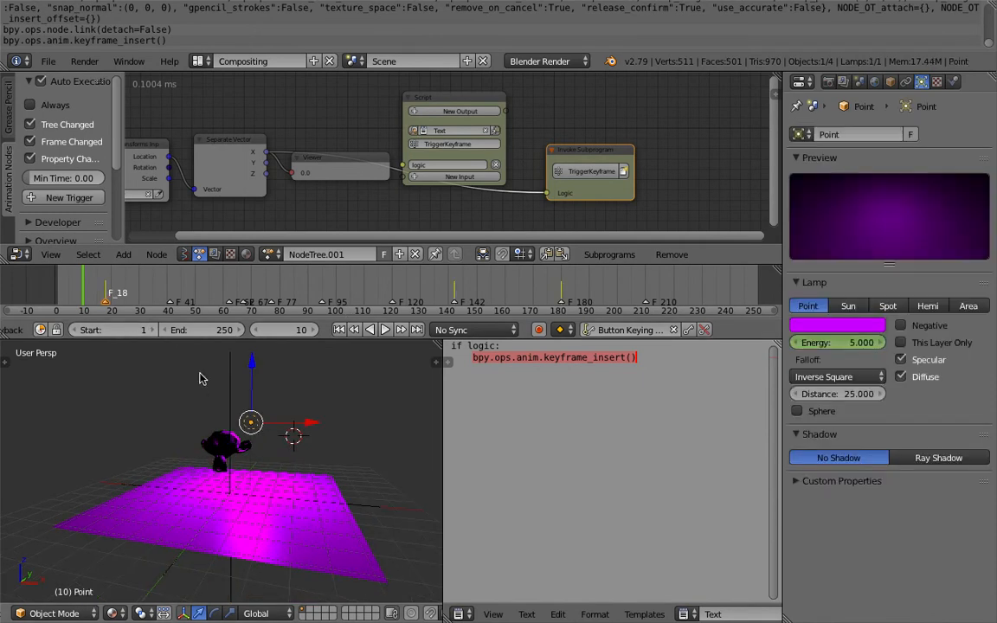
pyautogui.moveTo(263, 397); pyautogui.dragTo(240, 400, button='middle')
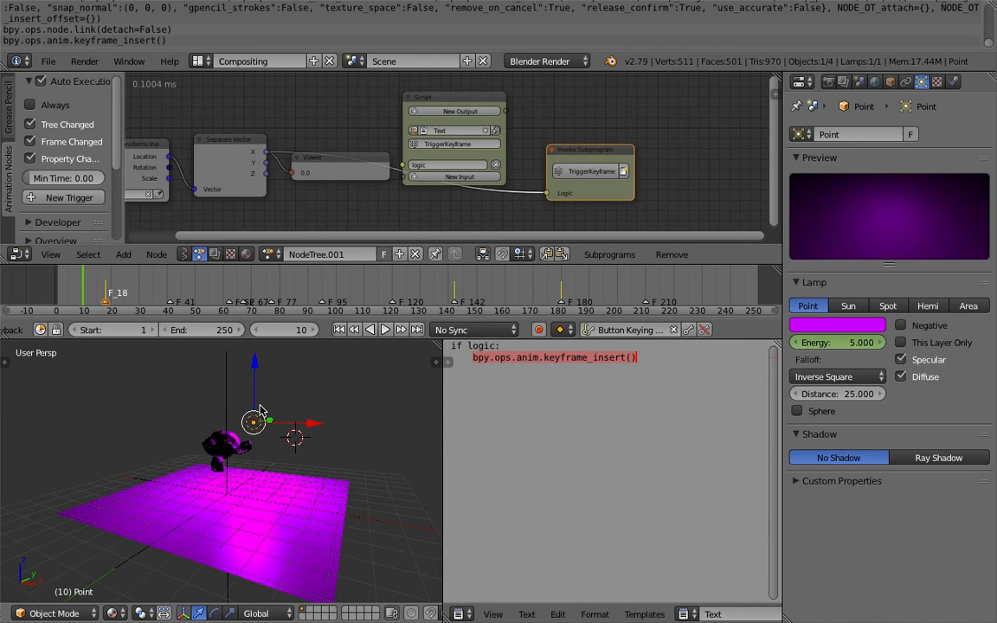
pyautogui.hotkey('alt', 'a')
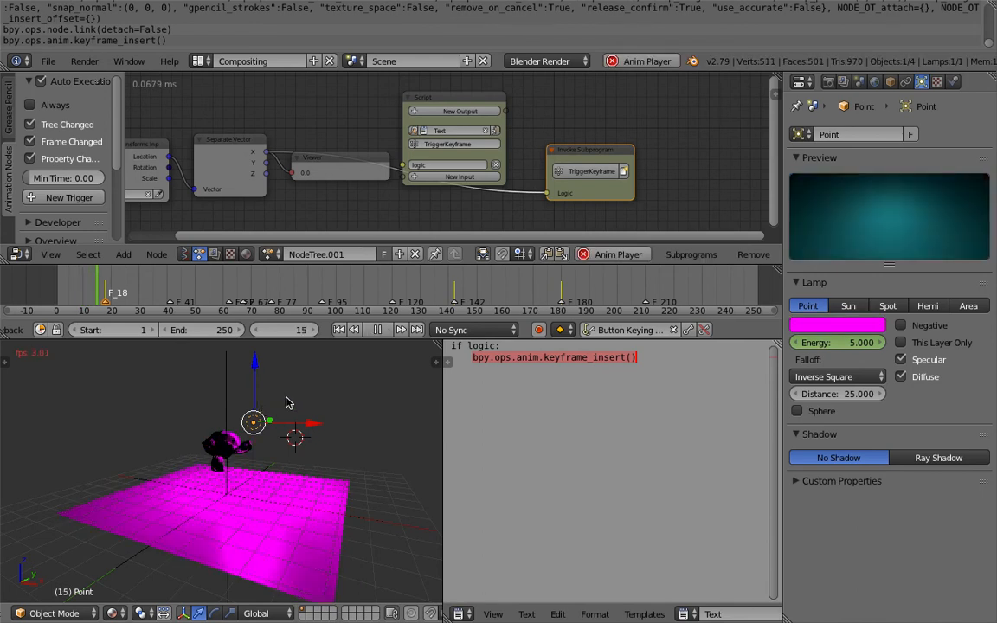
pyautogui.scroll(2, 293, 407)
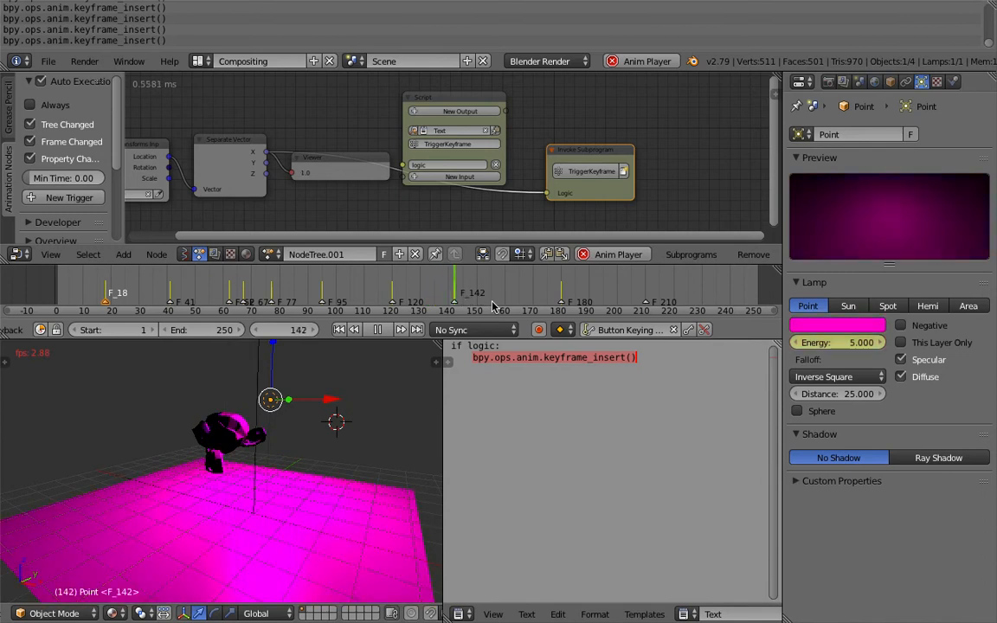
pyautogui.click(630, 292)
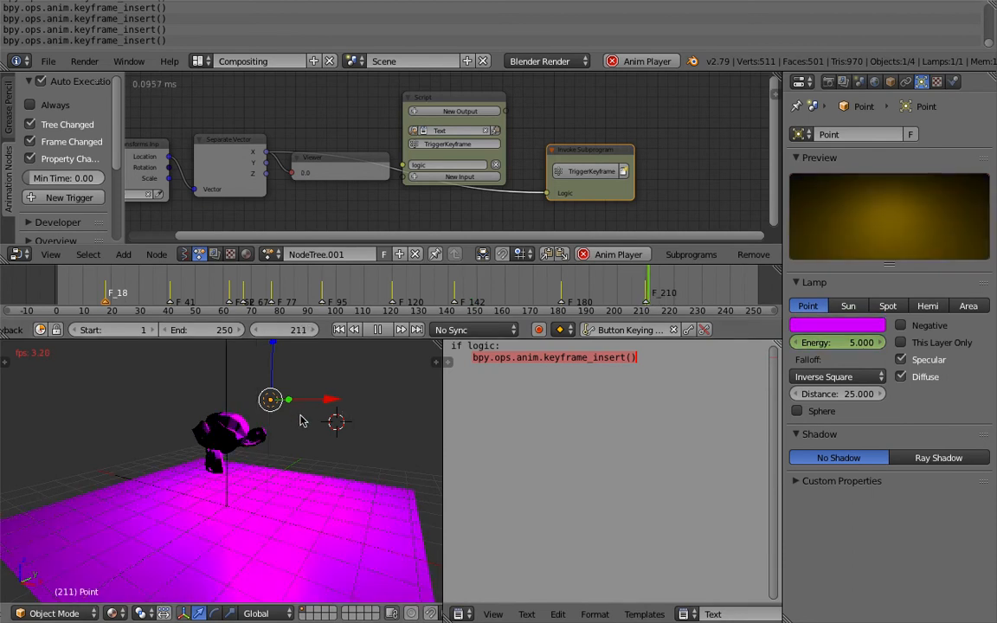
pyautogui.press('Escape')
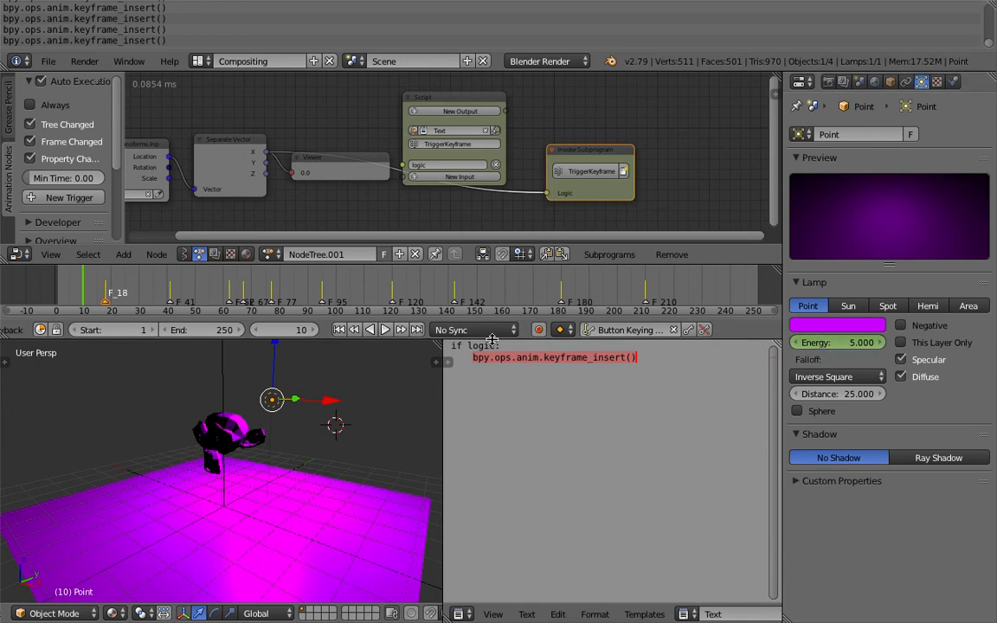
# - Scrub to frame 140 and save the file as sv_trigger_marker_005.blend
pyautogui.moveTo(450, 286); pyautogui.dragTo(448, 292)
pyautogui.moveTo(404, 387); pyautogui.dragTo(412, 386, button='middle')
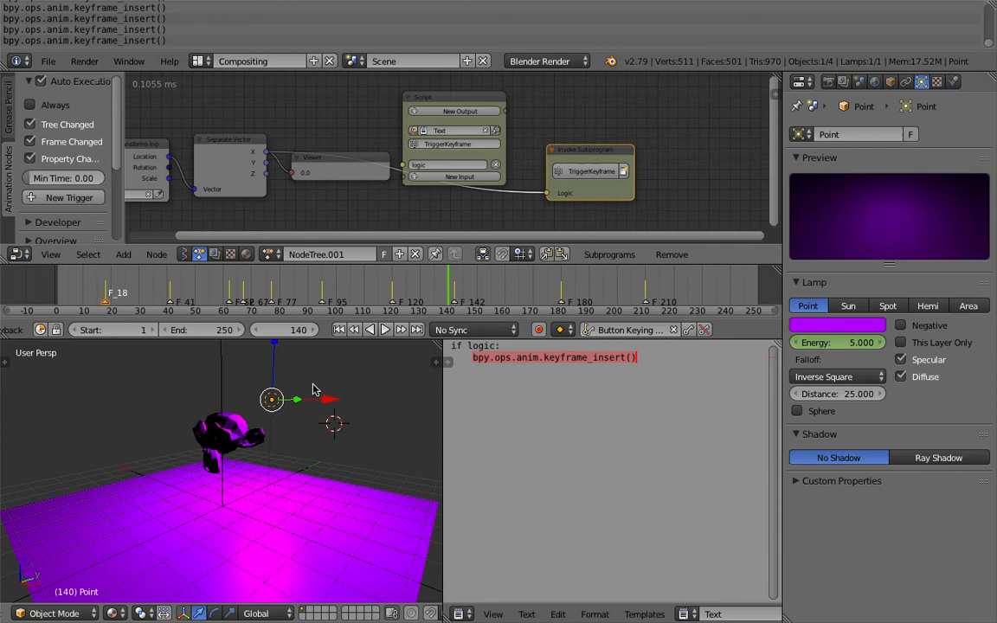
pyautogui.click(48, 61)
pyautogui.click(77, 196)
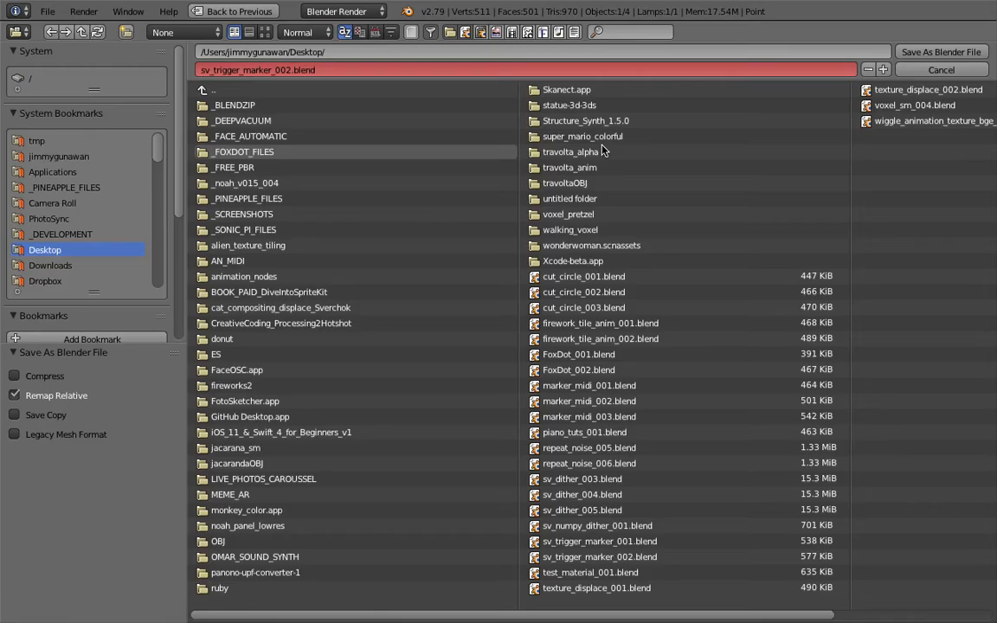
pyautogui.doubleClick(884, 70)
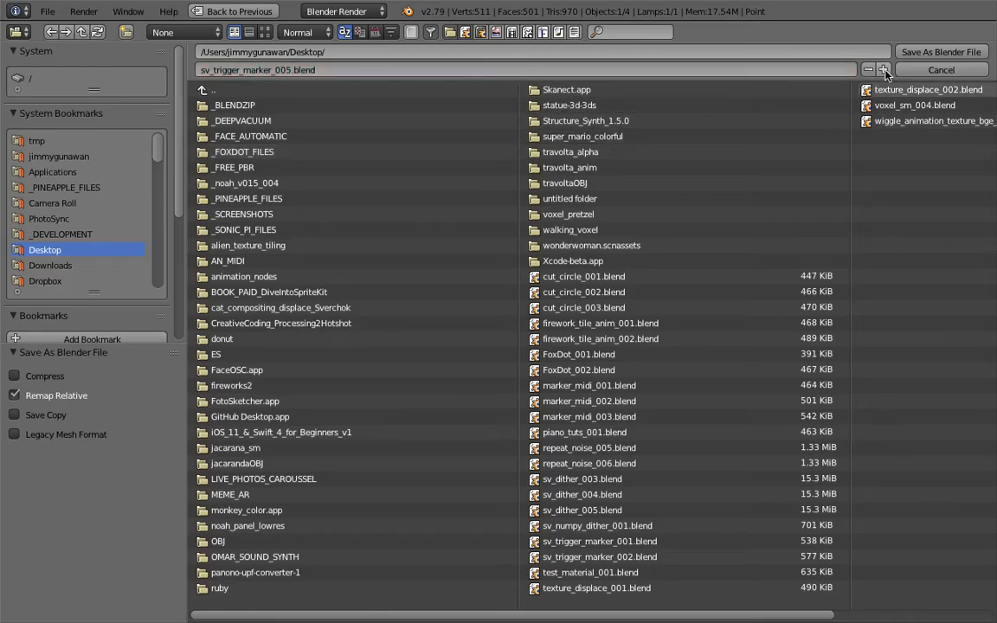
pyautogui.click(940, 52)
# - Switch to the Animation screen layout, set the 3D view to Material shading and select the Empty
pyautogui.click(197, 61)
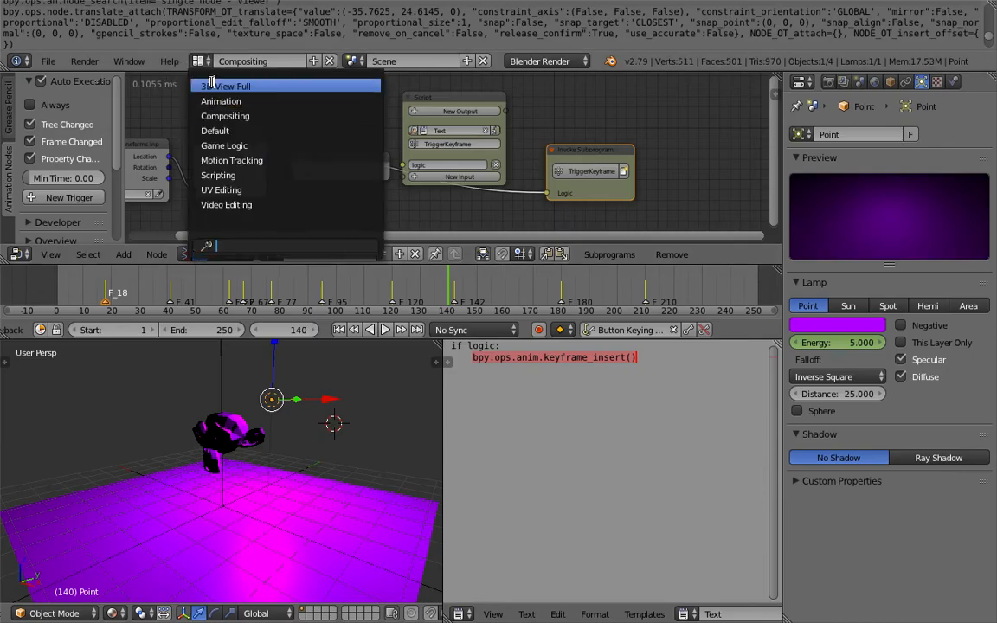
pyautogui.click(217, 101)
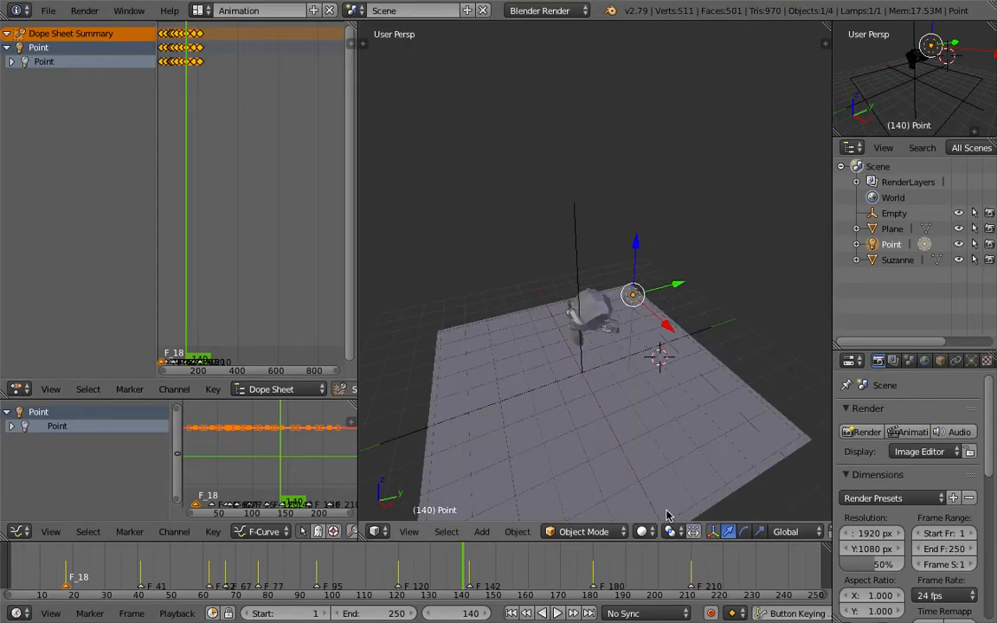
pyautogui.click(641, 531)
pyautogui.click(657, 443)
pyautogui.scroll(-2, 639, 345)
pyautogui.moveTo(592, 361); pyautogui.dragTo(595, 322, button='middle')
pyautogui.rightClick(597, 235)
pyautogui.scroll(-1, 590, 251)
pyautogui.moveTo(572, 265); pyautogui.dragTo(566, 258, button='middle')
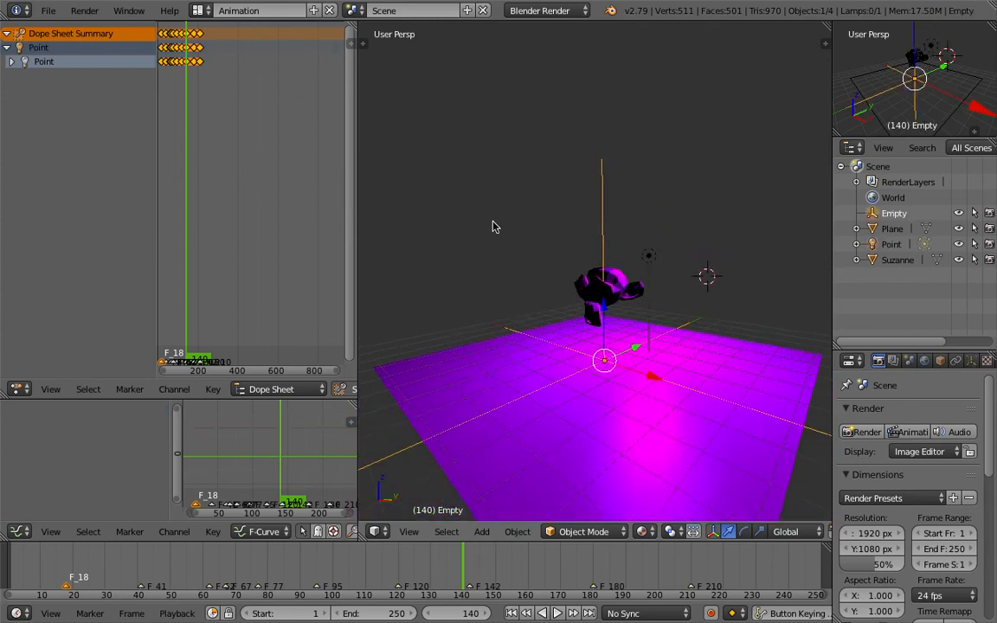
# - Switch to the Compositing layout and delete all nodes of the Animation Nodes tree NodeTree.001
pyautogui.click(197, 11)
pyautogui.click(223, 61)
pyautogui.press('Home')
pyautogui.press('a')
pyautogui.press('a')
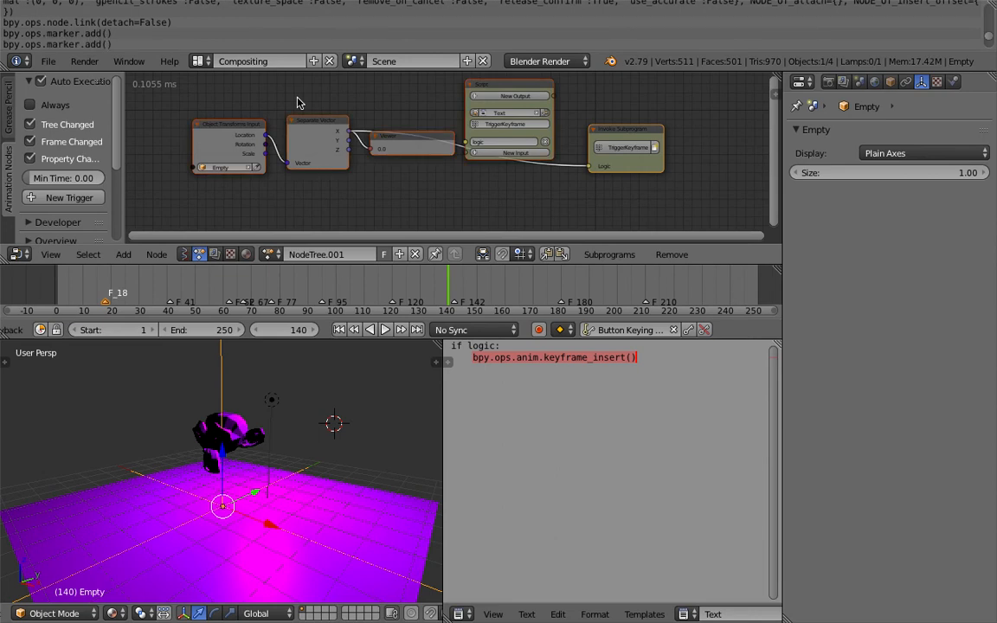
pyautogui.press('x')
# - Open the Sverchok tree named NodeTree and delete all of its nodes
pyautogui.click(185, 255)
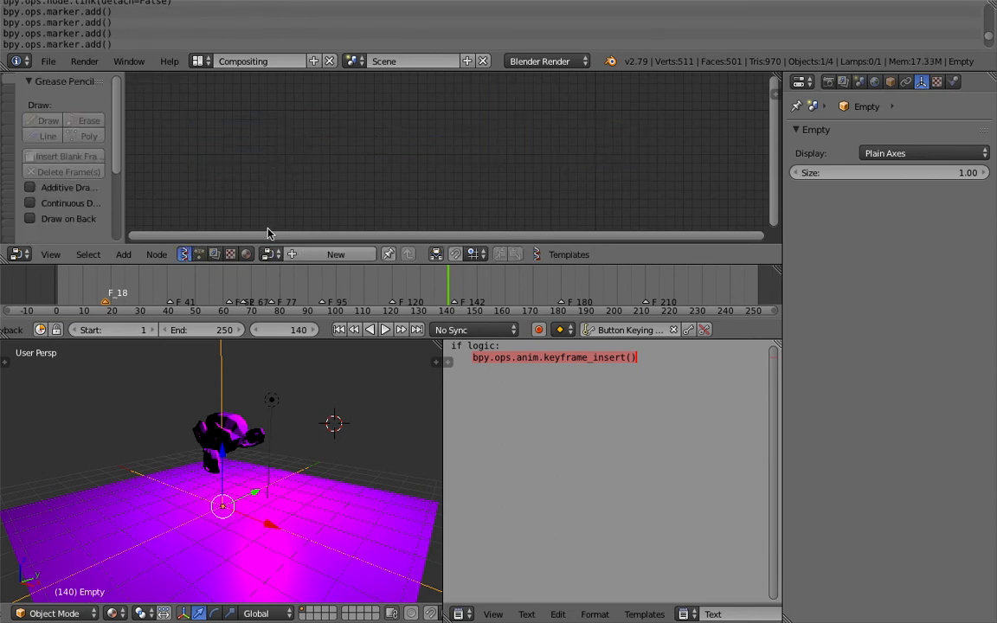
pyautogui.click(269, 254)
pyautogui.click(294, 278)
pyautogui.press('a')
pyautogui.press('a')
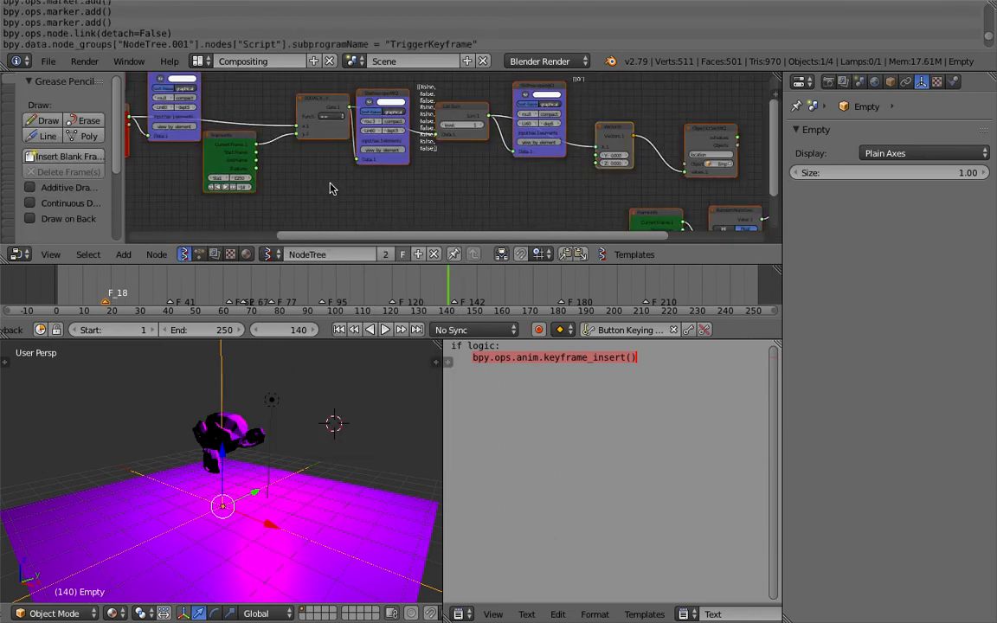
pyautogui.press('x')
pyautogui.moveTo(275, 470); pyautogui.dragTo(287, 468, button='middle')
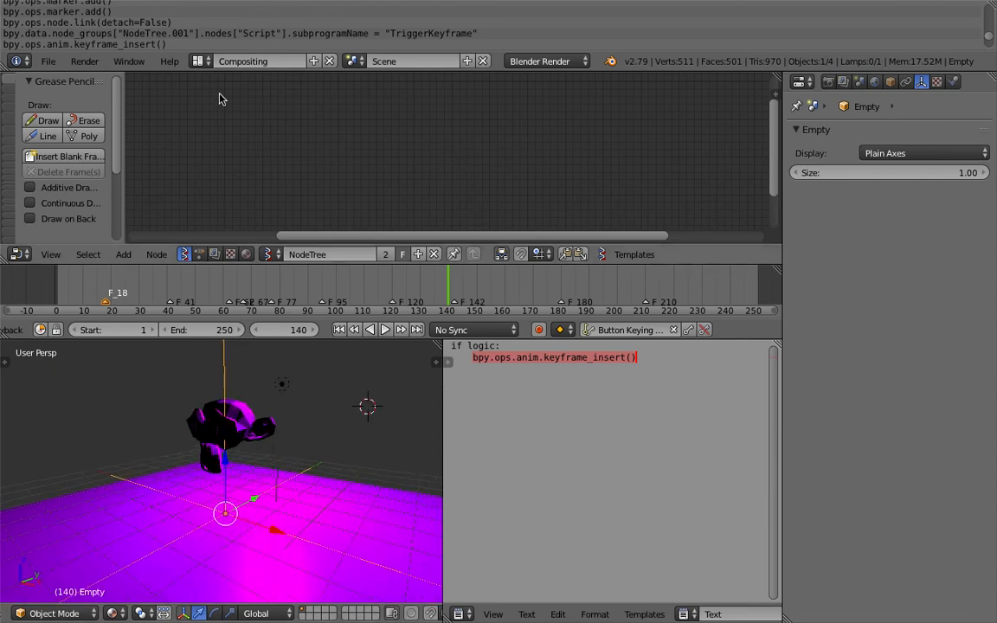
# - Return to the Animation layout, widen the Dope Sheet and frame the lamp's keyframes in it
pyautogui.click(197, 61)
pyautogui.click(221, 98)
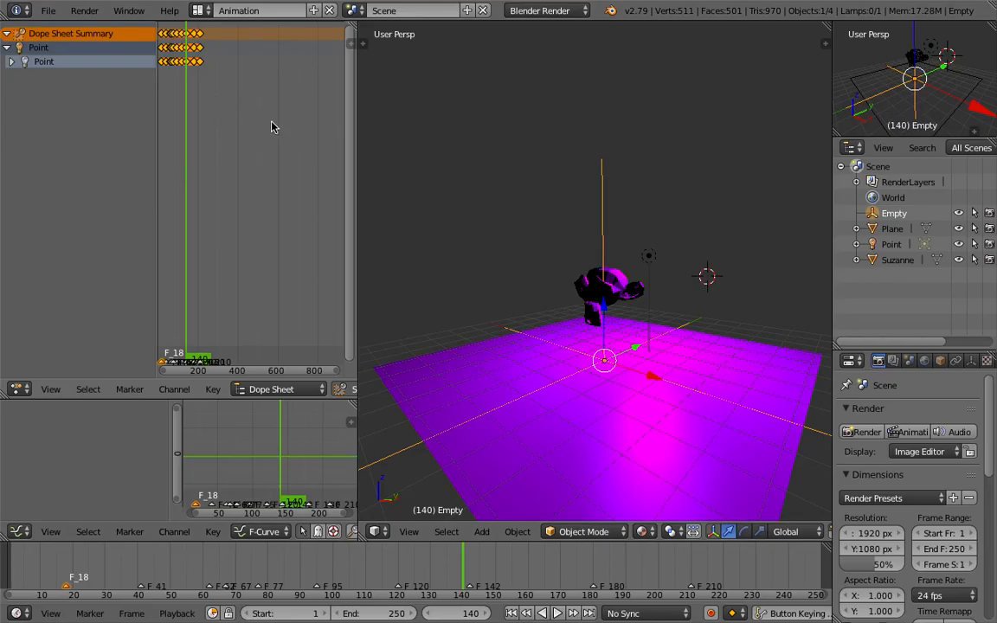
pyautogui.moveTo(271, 122); pyautogui.dragTo(312, 127, button='middle')
pyautogui.scroll(3, 324, 128)
pyautogui.moveTo(358, 127); pyautogui.dragTo(508, 147)
pyautogui.scroll(5, 250, 123)
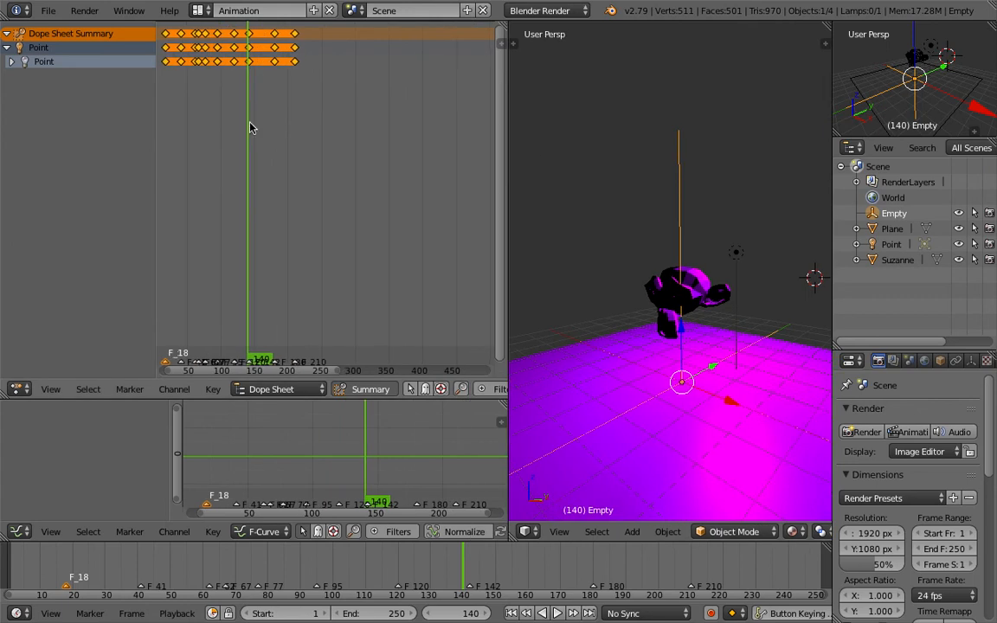
pyautogui.scroll(3, 250, 123)
pyautogui.moveTo(250, 123); pyautogui.dragTo(350, 144, button='middle')
pyautogui.press('a')
pyautogui.press('a')
pyautogui.moveTo(635, 261); pyautogui.dragTo(661, 261, button='middle')
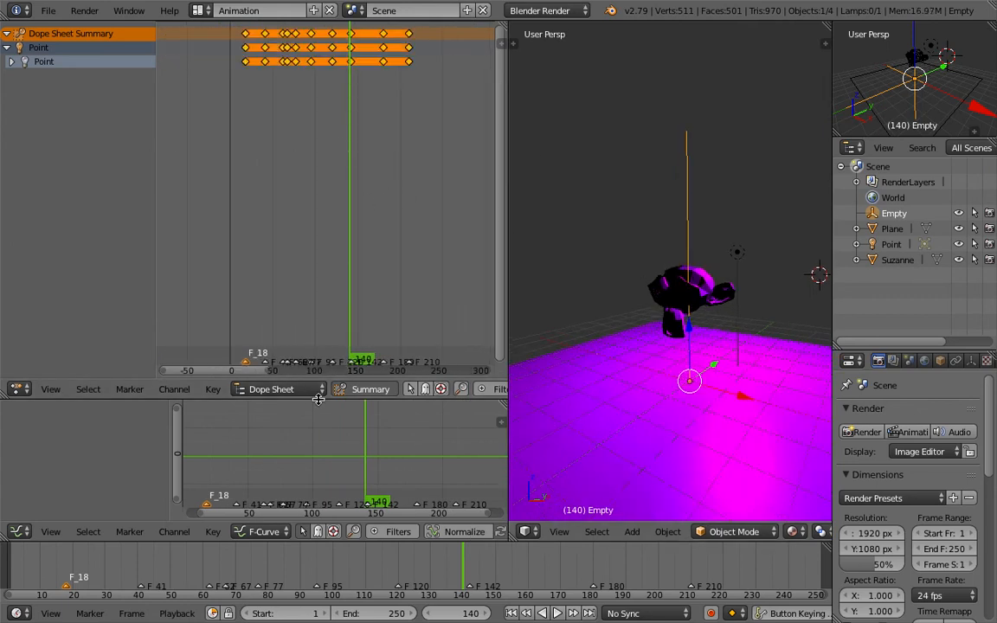
# - Enlarge the Graph Editor beneath the Dope Sheet
pyautogui.moveTo(318, 382); pyautogui.dragTo(333, 210)
pyautogui.scroll(-3, 337, 326)
pyautogui.scroll(-5, 338, 325)
pyautogui.moveTo(318, 336); pyautogui.dragTo(316, 496, button='middle')
pyautogui.moveTo(320, 336)
pyautogui.keyDown('ctrl'); pyautogui.mouseDown(button='middle')
pyautogui.moveTo(332, 448)
pyautogui.moveTo(318, 462)
pyautogui.moveTo(334, 427)
pyautogui.moveTo(327, 254)
pyautogui.moveTo(304, 331)
pyautogui.moveTo(321, 346)
pyautogui.mouseUp(button='middle'); pyautogui.keyUp('ctrl')
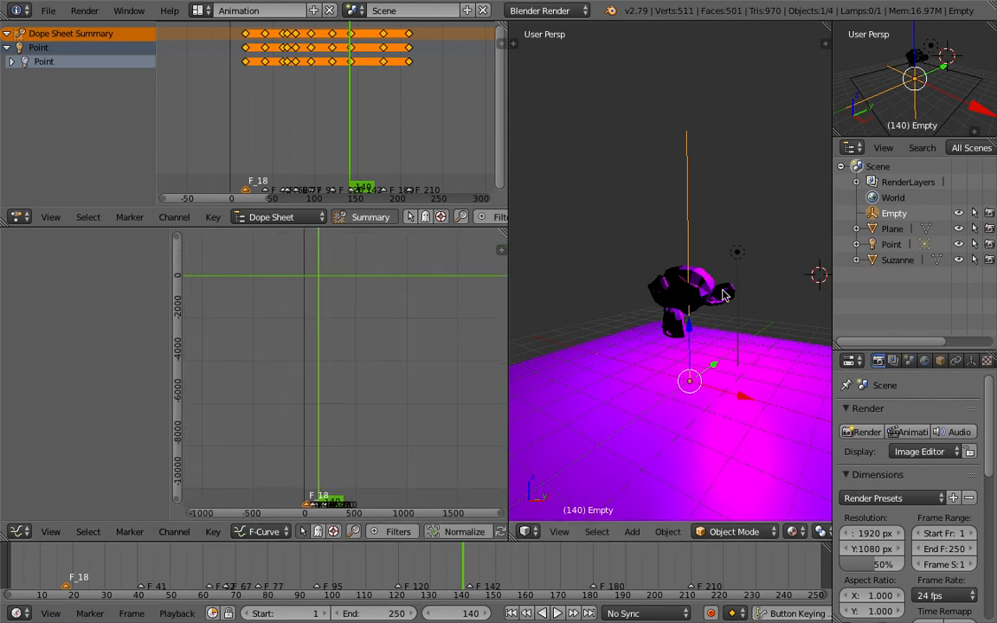
# - Select the point lamp and frame its F-curve and keyframes in the Graph Editor and Dope Sheet
pyautogui.rightClick(667, 237)
pyautogui.scroll(5, 272, 381)
pyautogui.moveTo(293, 313); pyautogui.dragTo(423, 286, button='middle')
pyautogui.moveTo(415, 450); pyautogui.dragTo(338, 296, button='middle')
pyautogui.keyDown('ctrl'); pyautogui.moveTo(309, 358); pyautogui.dragTo(418, 375, button='middle'); pyautogui.keyUp('ctrl')
pyautogui.keyDown('ctrl'); pyautogui.moveTo(357, 376); pyautogui.dragTo(355, 282, button='middle'); pyautogui.keyUp('ctrl')
pyautogui.keyDown('ctrl'); pyautogui.moveTo(375, 347); pyautogui.dragTo(366, 306, button='middle'); pyautogui.keyUp('ctrl')
pyautogui.moveTo(297, 311); pyautogui.dragTo(316, 306, button='middle')
pyautogui.keyDown('ctrl'); pyautogui.moveTo(296, 82); pyautogui.dragTo(322, 113, button='middle'); pyautogui.keyUp('ctrl')
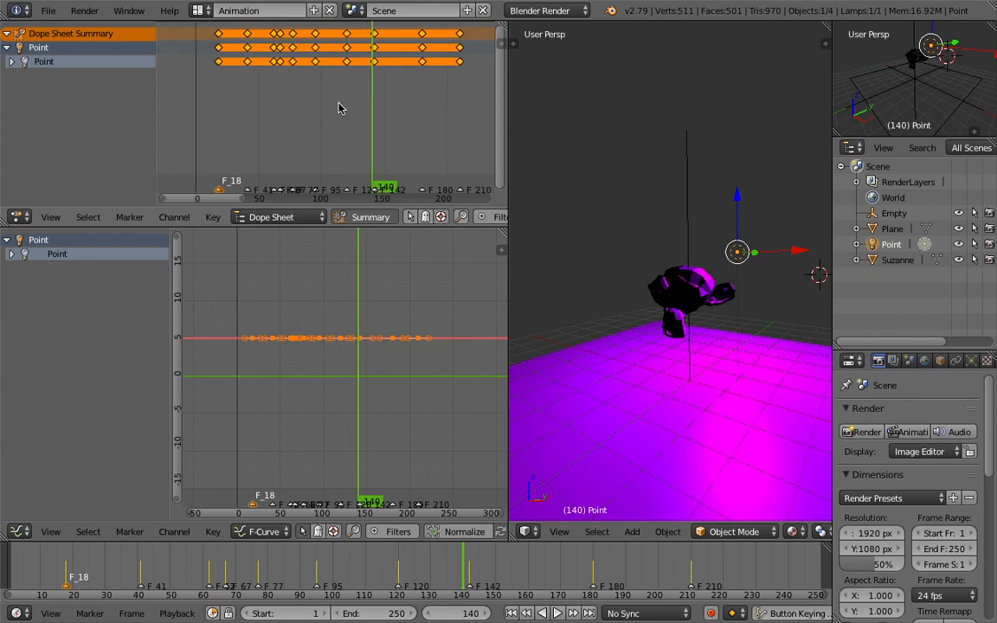
# - Duplicate all lamp keyframes 7 frames earlier and lower the copies by about 4.98 along Y, down to zero
pyautogui.hotkey('shift', 'd')
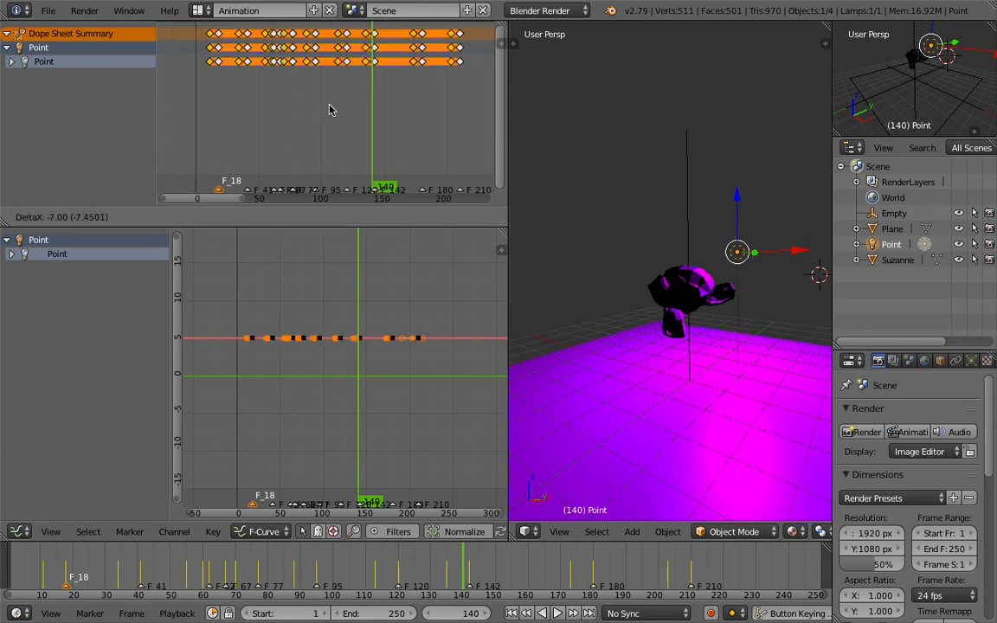
pyautogui.click(329, 110)
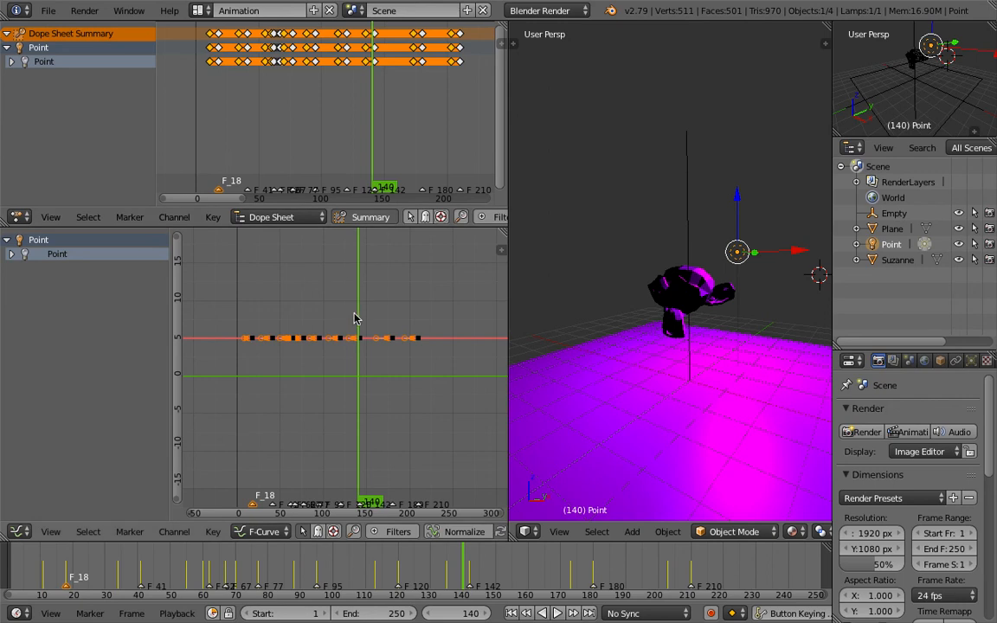
pyautogui.press('g')
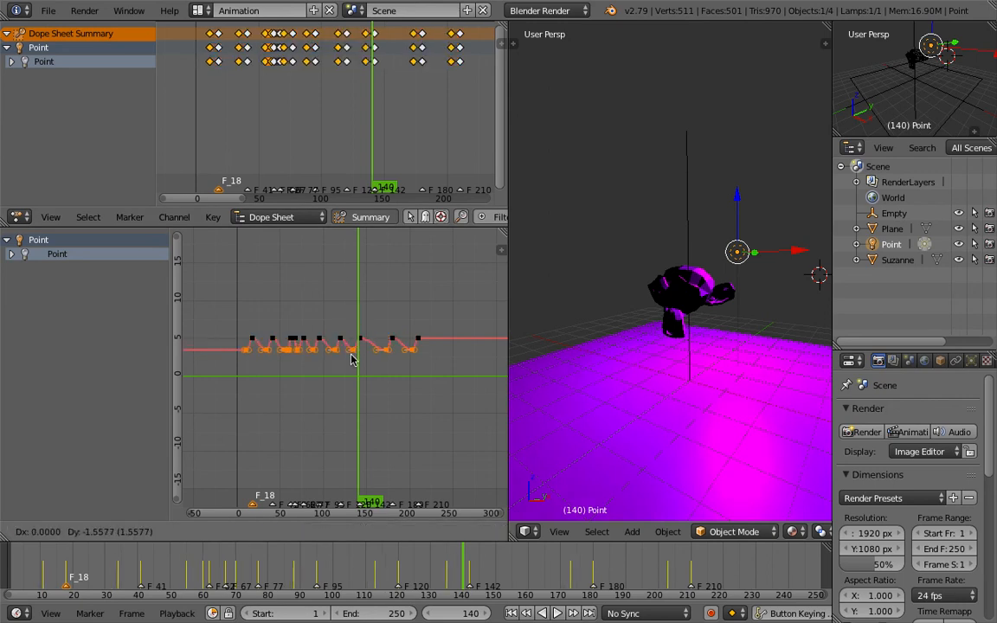
pyautogui.press('y')
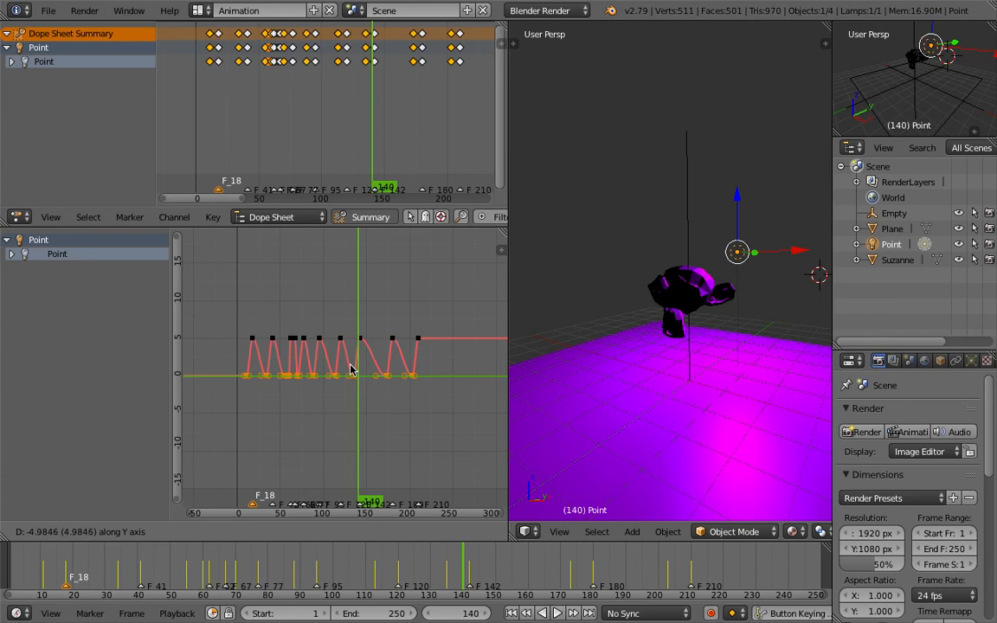
pyautogui.click(351, 369)
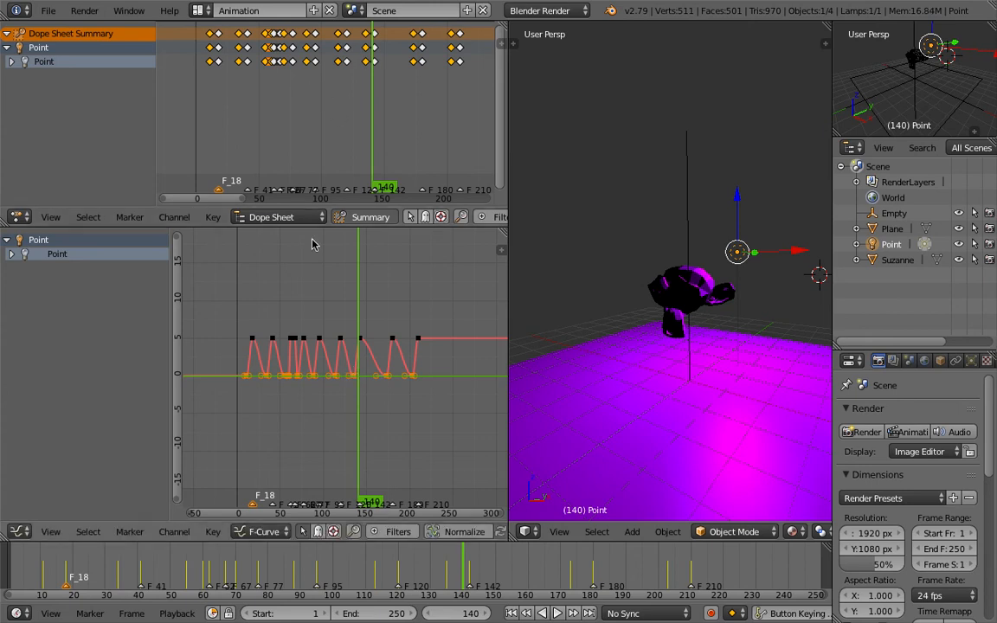
# - Duplicate the zero-value lamp keyframes and place the copies about 4 frames after each marker
pyautogui.keyDown('ctrl'); pyautogui.moveTo(219, 104); pyautogui.dragTo(218, 68, button='middle'); pyautogui.keyUp('ctrl')
pyautogui.hotkey('shift', 'd')
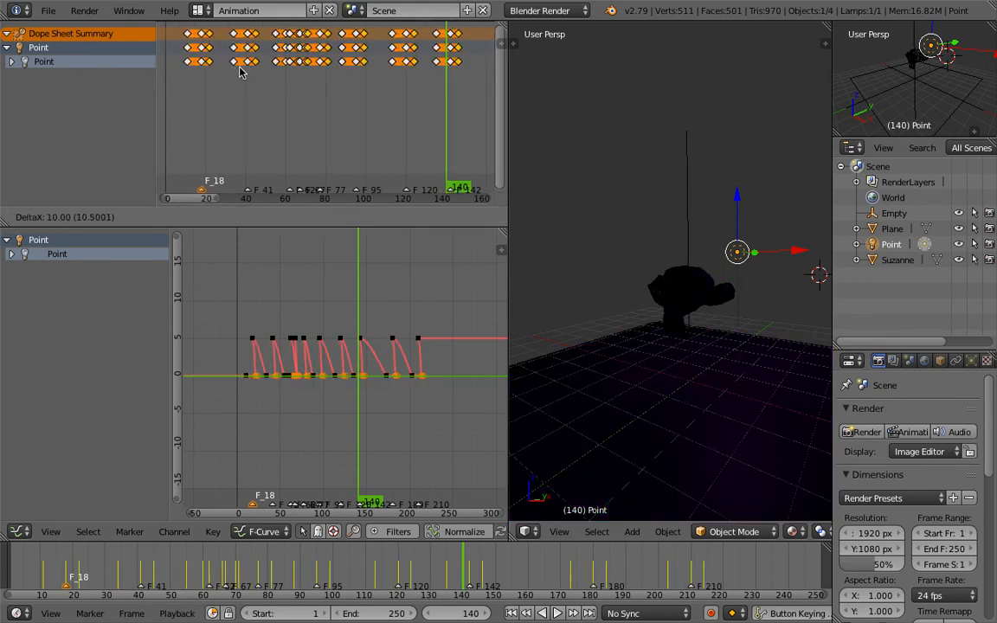
pyautogui.click(243, 73)
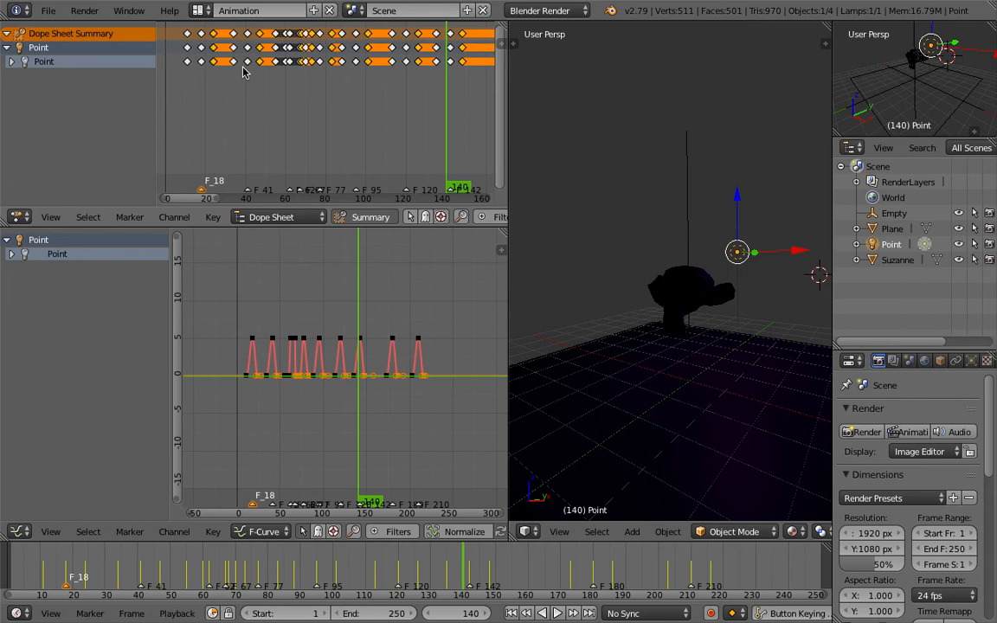
pyautogui.press('g')
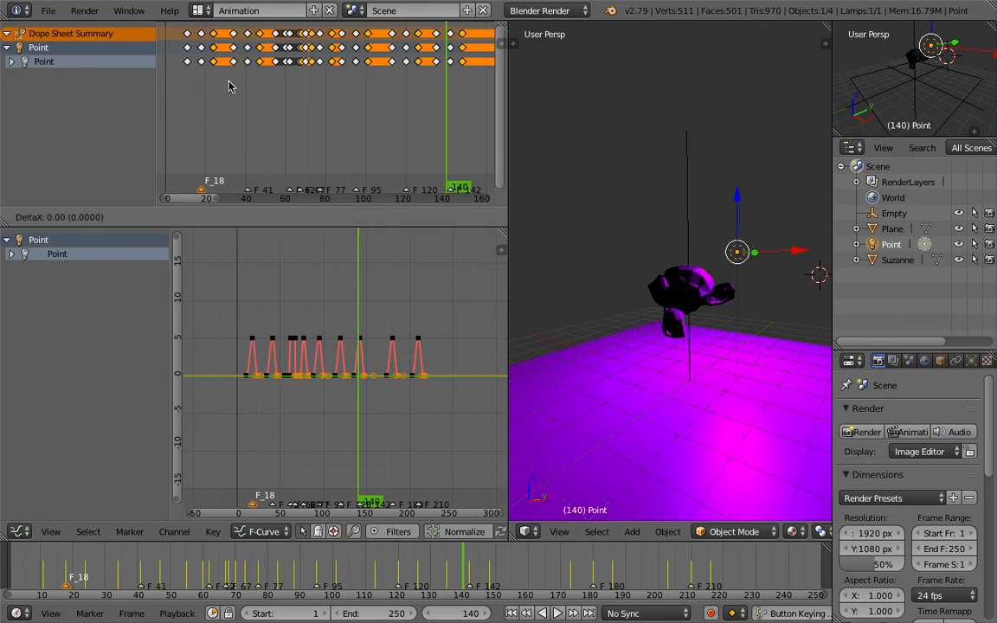
pyautogui.click(230, 87)
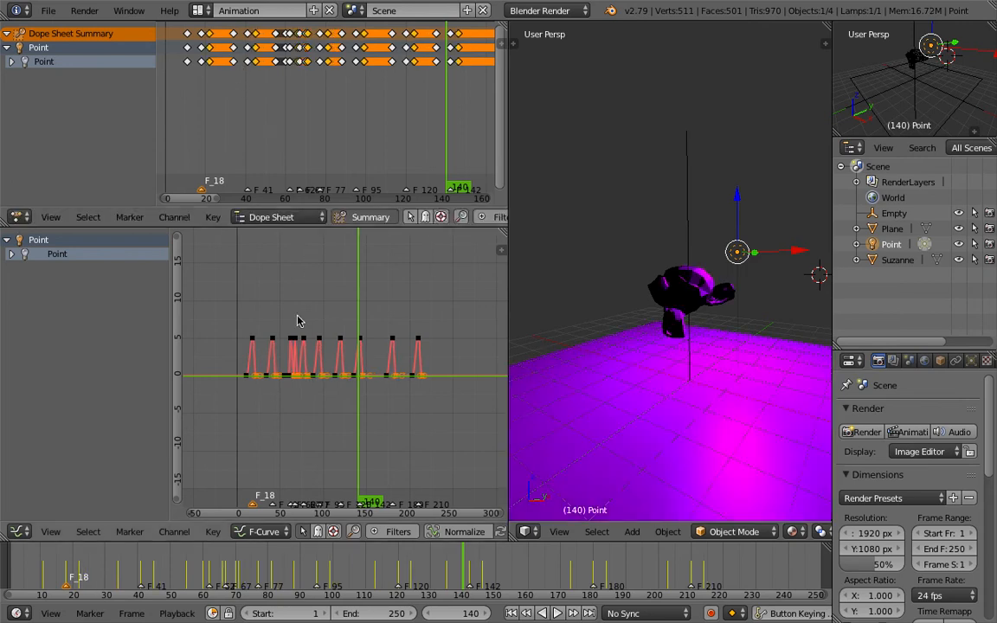
# - Play the animation to preview the lamp flashes in a maximized 3D view and restore the previous layout
pyautogui.moveTo(288, 313)
pyautogui.mouseDown()
pyautogui.moveTo(239, 309)
pyautogui.moveTo(305, 312)
pyautogui.mouseUp()
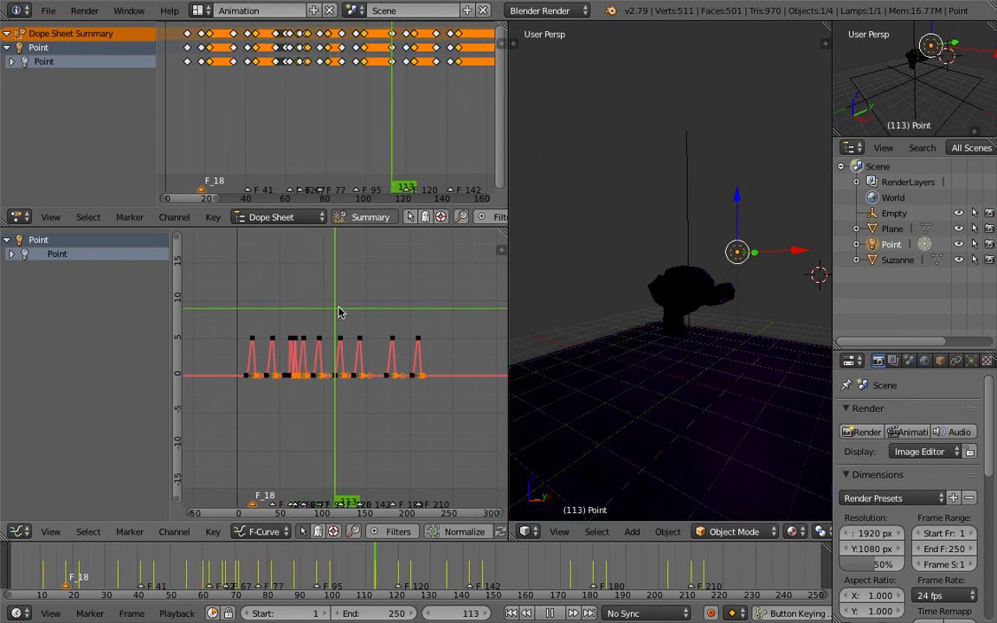
pyautogui.hotkey('alt', 'a')
pyautogui.hotkey('shift', 'space')
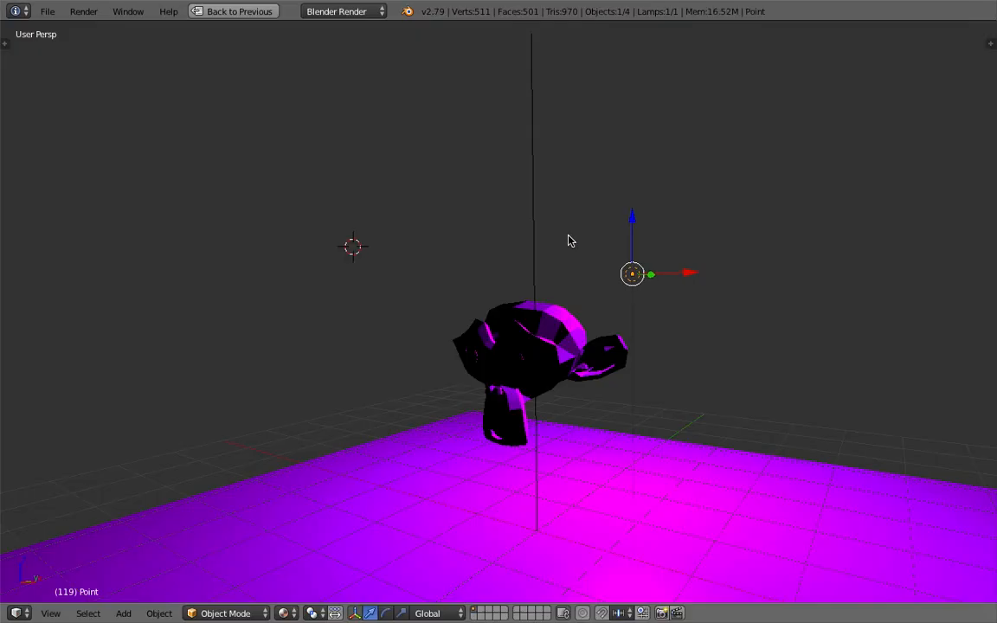
pyautogui.click(259, 14)
# - Frame the lamp's F-curve more closely, and play and scrub through the markers to frame 172 to check the flashes
pyautogui.moveTo(367, 318); pyautogui.dragTo(387, 293, button='middle')
pyautogui.click(372, 309)
pyautogui.scroll(5, 378, 305)
pyautogui.scroll(-2, 381, 302)
pyautogui.hotkey('alt', 'a')
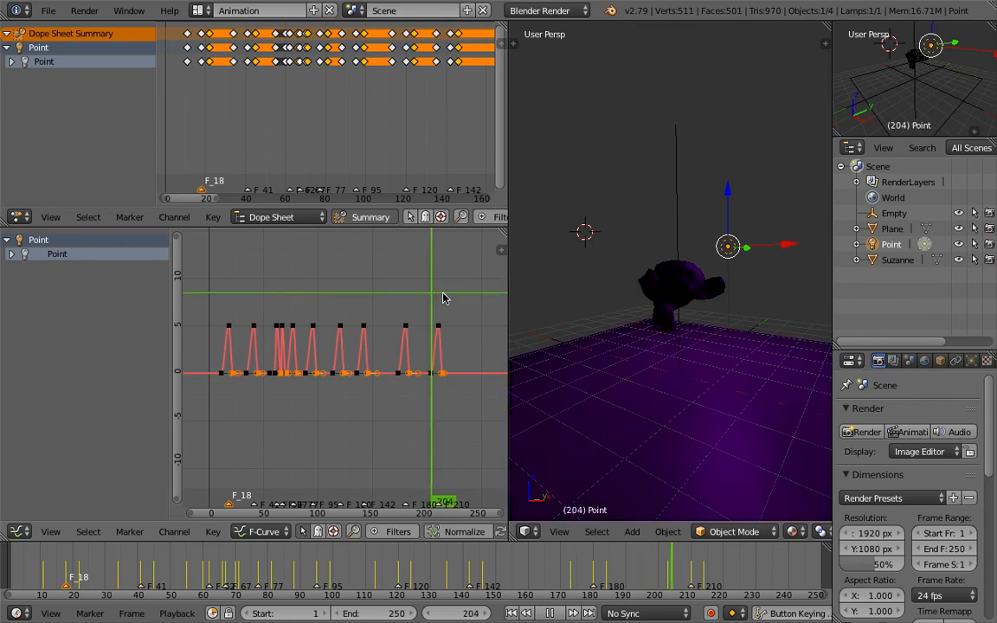
pyautogui.hotkey('alt', 'a')
pyautogui.moveTo(433, 292); pyautogui.dragTo(265, 293)
pyautogui.moveTo(185, 563); pyautogui.dragTo(389, 564)
pyautogui.hotkey('alt', 'a')
pyautogui.hotkey('alt', 'a')
pyautogui.moveTo(486, 565); pyautogui.dragTo(568, 574)
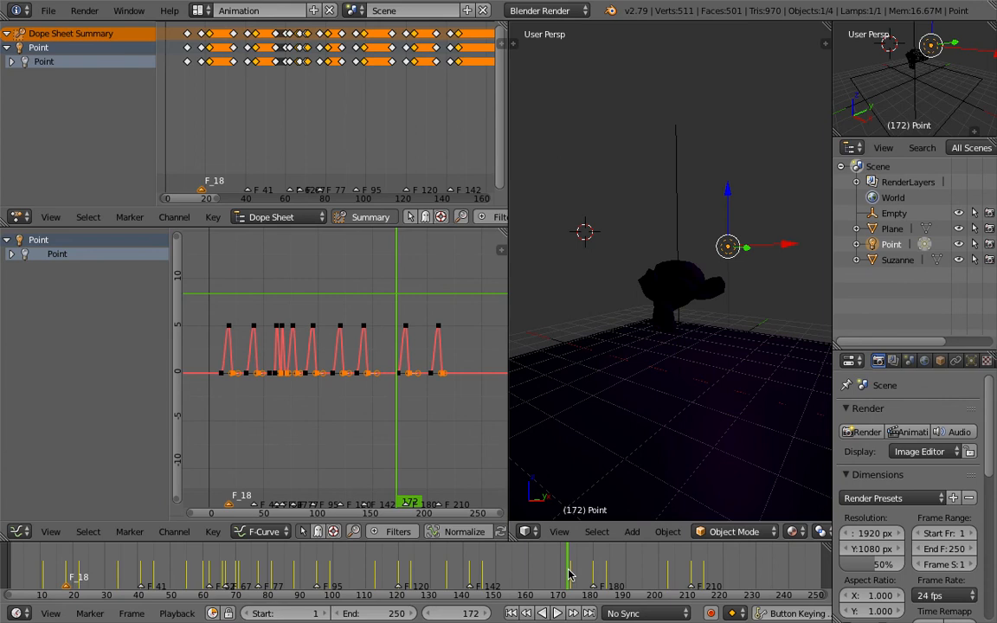
# - Replay the flashes from the early part of the timeline, restarting near frame 30
pyautogui.click(187, 569)
pyautogui.hotkey('alt', 'a')
pyautogui.click(105, 564)
pyautogui.click(104, 565)
pyautogui.click(107, 565)
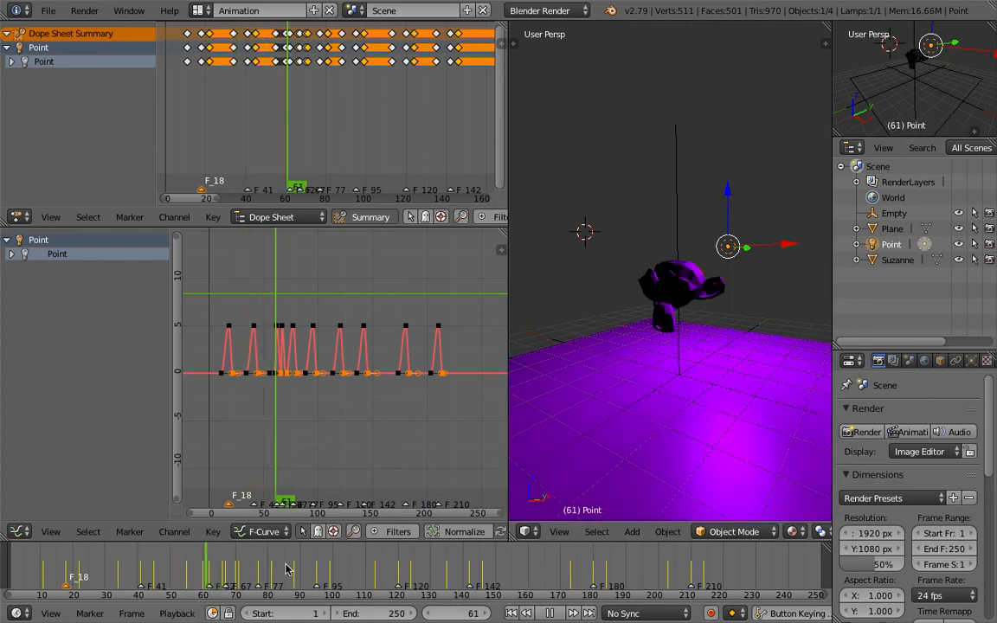
pyautogui.hotkey('alt', 'a')
# - Scrub back and forth across the markers from different viewing angles and play the animation in reverse
pyautogui.click(365, 556)
pyautogui.moveTo(683, 369); pyautogui.dragTo(677, 361, button='middle')
pyautogui.moveTo(528, 561); pyautogui.dragTo(327, 563)
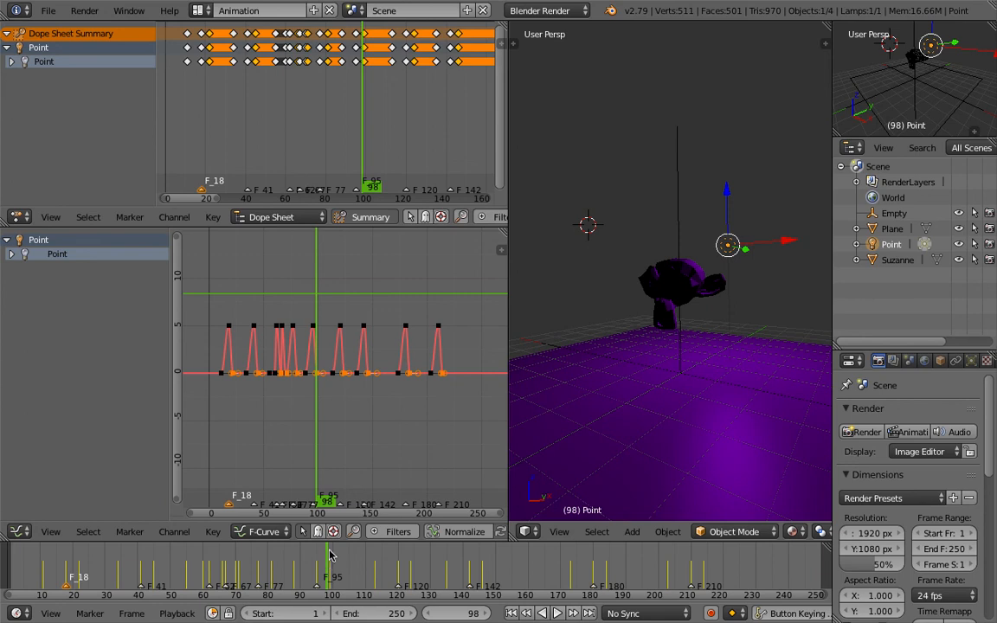
pyautogui.moveTo(315, 571); pyautogui.dragTo(237, 562)
pyautogui.moveTo(652, 338); pyautogui.dragTo(572, 426, button='middle')
pyautogui.moveTo(578, 557); pyautogui.dragTo(607, 558)
pyautogui.moveTo(638, 41)
pyautogui.mouseDown(button='middle')
pyautogui.moveTo(647, 26)
pyautogui.moveTo(650, 37)
pyautogui.mouseUp(button='middle')
pyautogui.moveTo(619, 558); pyautogui.dragTo(470, 554)
pyautogui.hotkey('shift', 'alt', 'a')
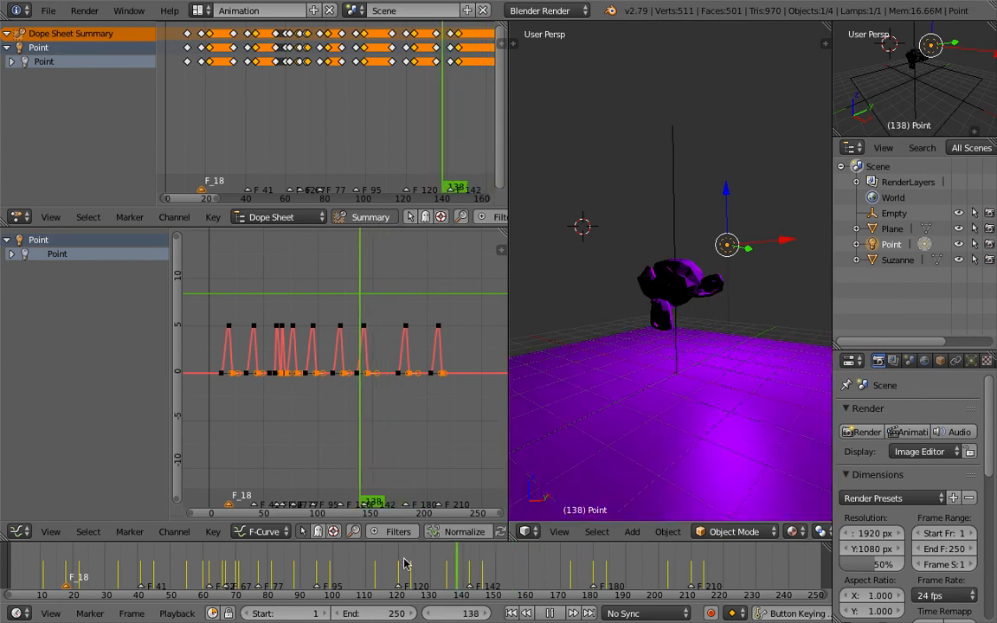
# - Examine how the lamp's brightness follows its F-curve peaks by scrubbing the timeline, ending at frame 92
pyautogui.moveTo(262, 559); pyautogui.dragTo(326, 555)
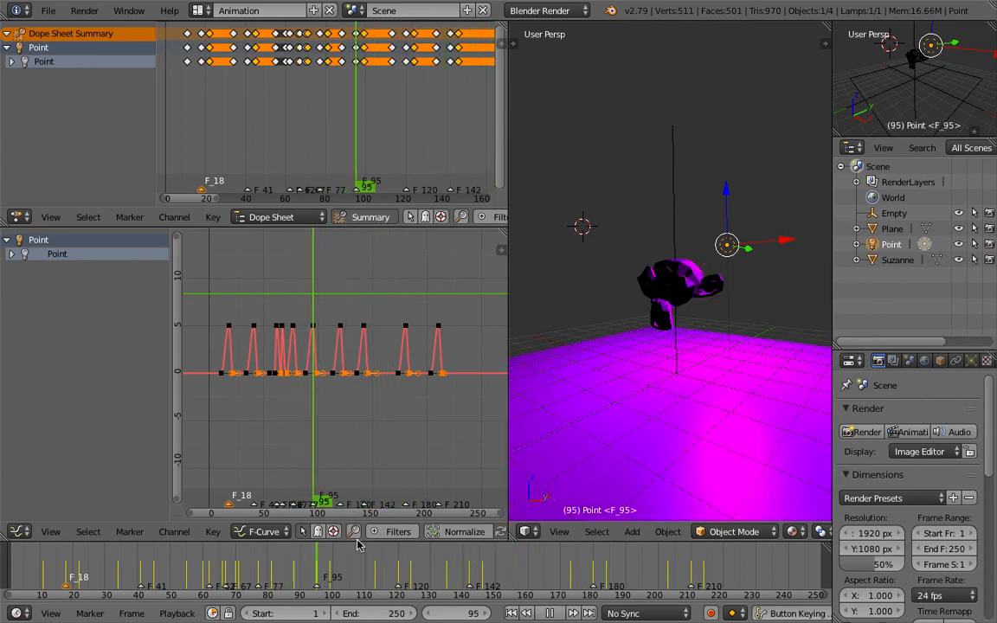
pyautogui.moveTo(343, 303); pyautogui.dragTo(358, 329, button='middle')
pyautogui.scroll(2, 352, 327)
pyautogui.scroll(1, 334, 122)
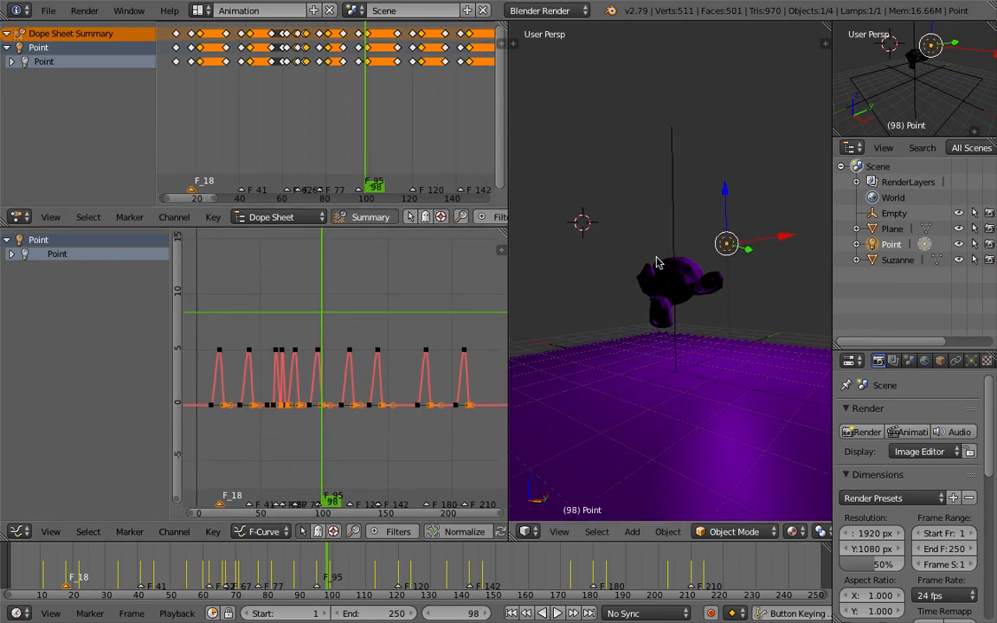
pyautogui.moveTo(175, 559); pyautogui.dragTo(306, 559)
pyautogui.click(19, 531)
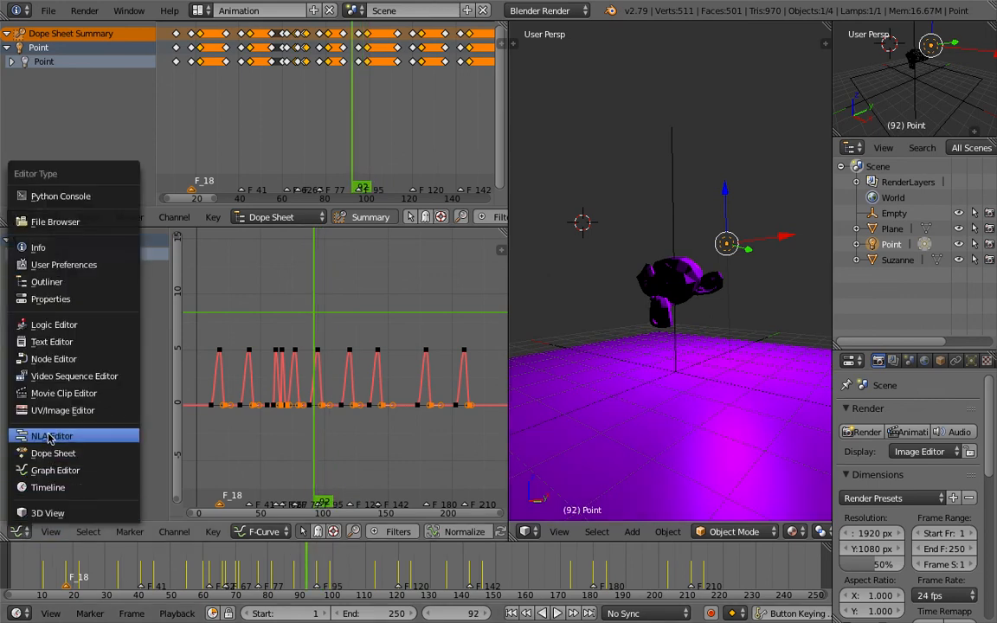
pyautogui.moveTo(401, 564); pyautogui.dragTo(619, 563)
pyautogui.moveTo(687, 554); pyautogui.dragTo(631, 552)
pyautogui.moveTo(645, 348); pyautogui.dragTo(673, 342, button='middle')
pyautogui.moveTo(664, 561); pyautogui.dragTo(306, 592)
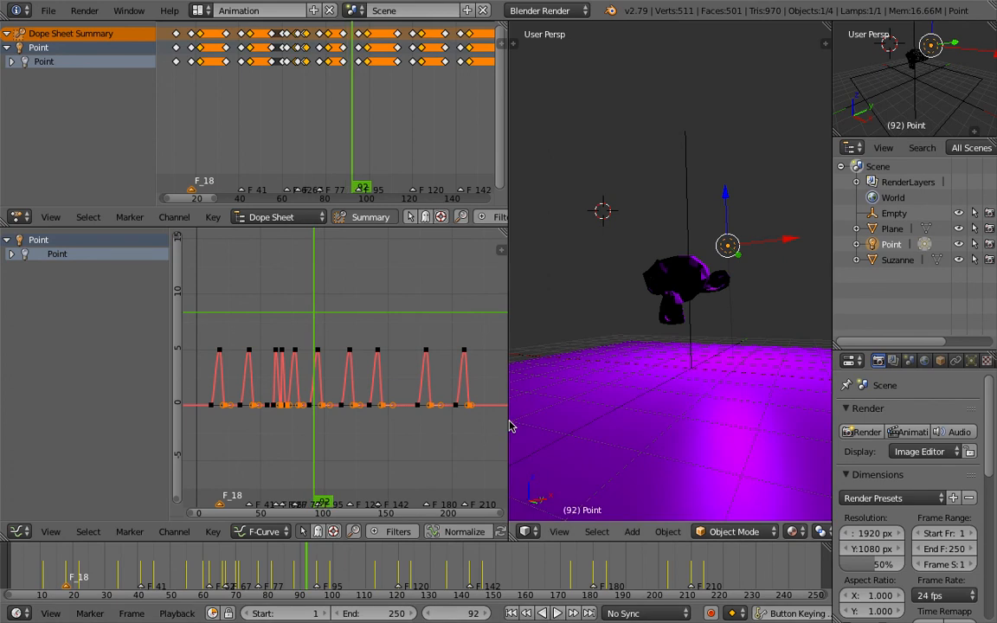
# - Play the animation, scrub to the F_210 marker and show the full keyframe range in the Dope Sheet
pyautogui.hotkey('alt', 'a')
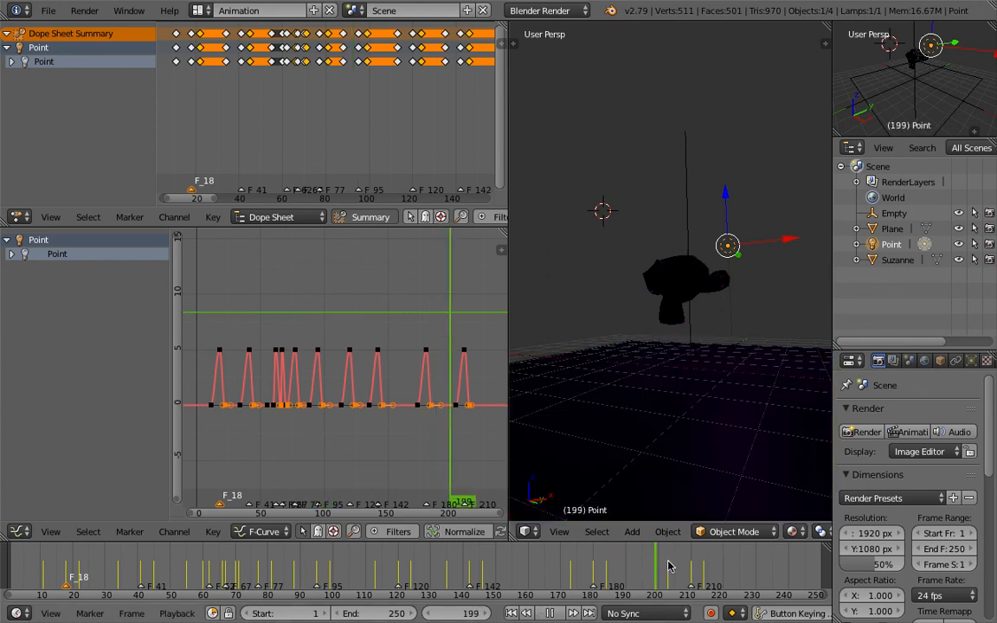
pyautogui.moveTo(695, 563)
pyautogui.mouseDown()
pyautogui.moveTo(707, 563)
pyautogui.moveTo(681, 563)
pyautogui.moveTo(692, 563)
pyautogui.mouseUp()
pyautogui.scroll(-5, 334, 111)
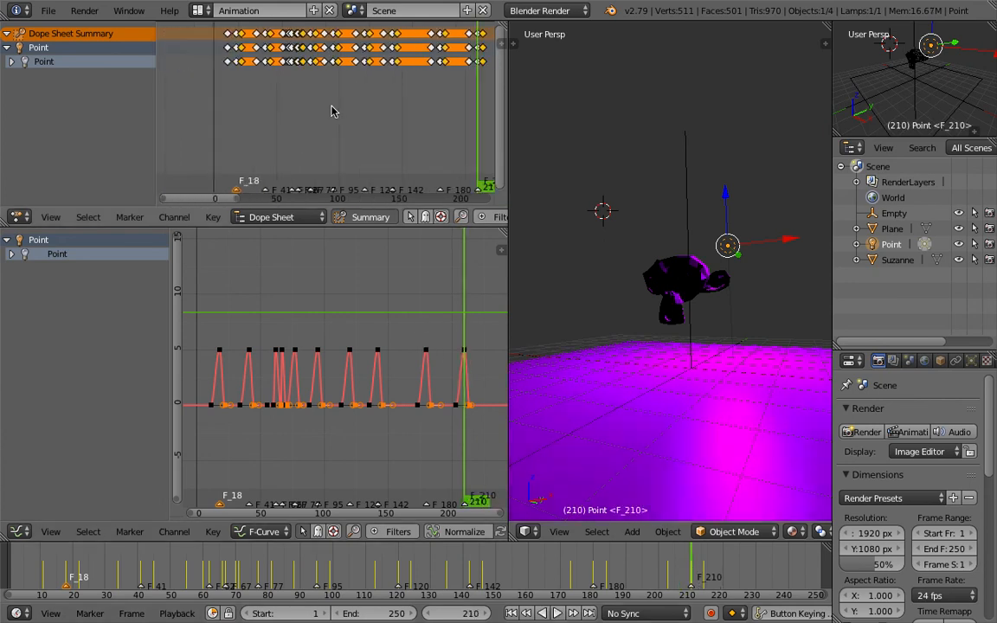
# - Play the animation forward and in reverse while watching the F-curve, and scrub to frame 155
pyautogui.hotkey('alt', 'a')
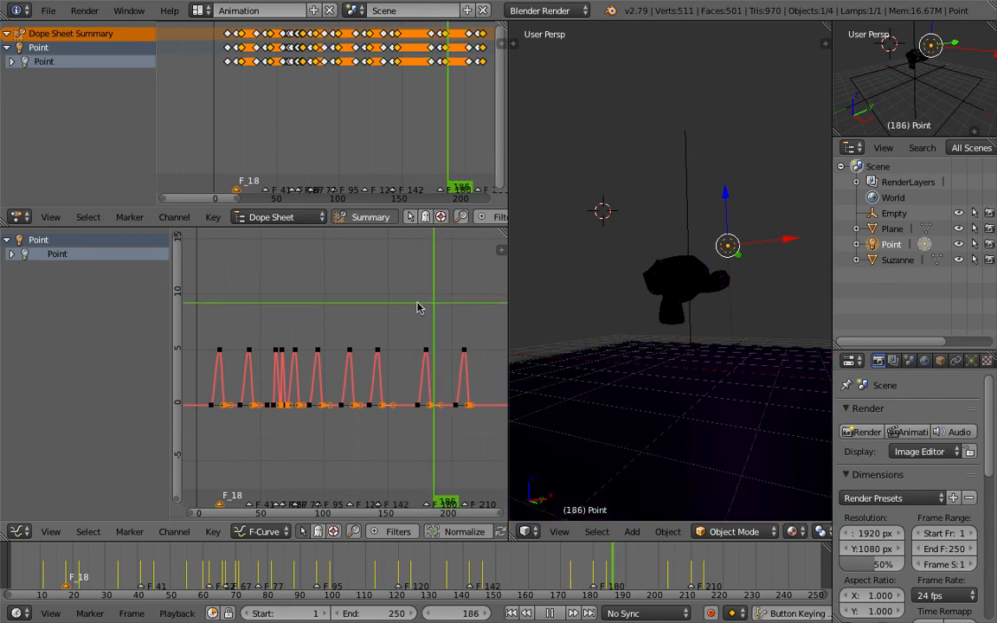
pyautogui.hotkey('alt', 'a')
pyautogui.moveTo(313, 301); pyautogui.dragTo(262, 297)
pyautogui.moveTo(434, 345); pyautogui.dragTo(467, 340)
pyautogui.hotkey('shift', 'alt', 'a')
pyautogui.hotkey('alt', 'a')
pyautogui.moveTo(400, 331); pyautogui.dragTo(394, 333)
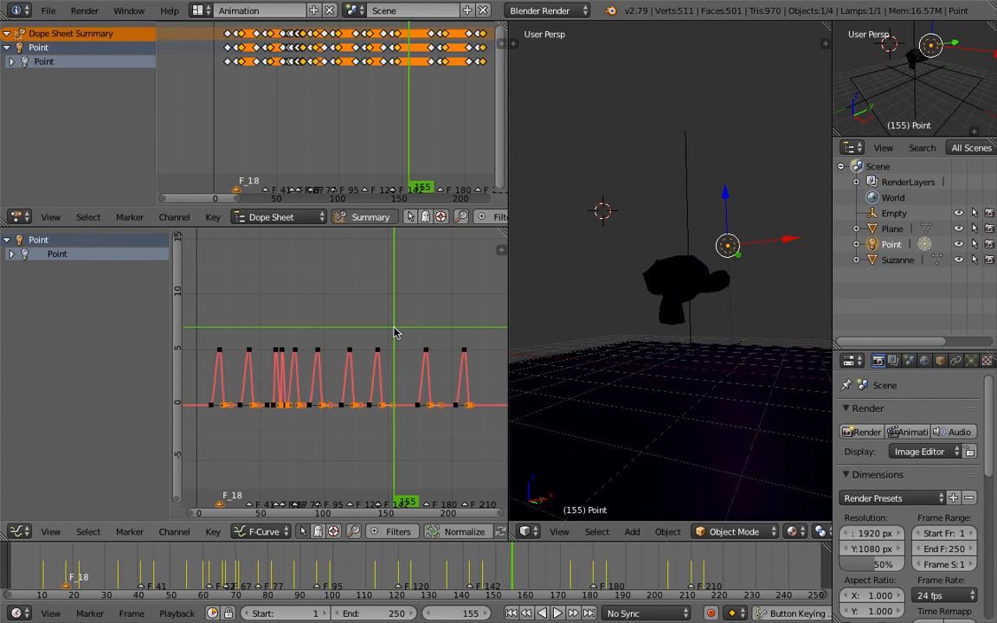
# - Scrub back to the F_95 marker area and move to frame 100
pyautogui.moveTo(667, 350); pyautogui.dragTo(647, 361, button='middle')
pyautogui.moveTo(508, 559); pyautogui.dragTo(316, 551)
pyautogui.press('Up')
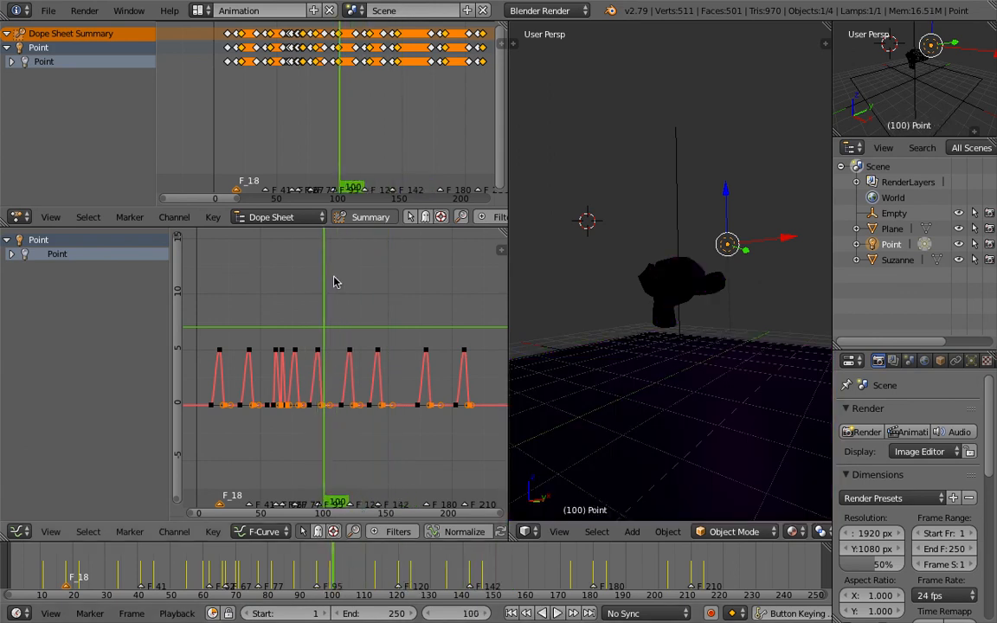